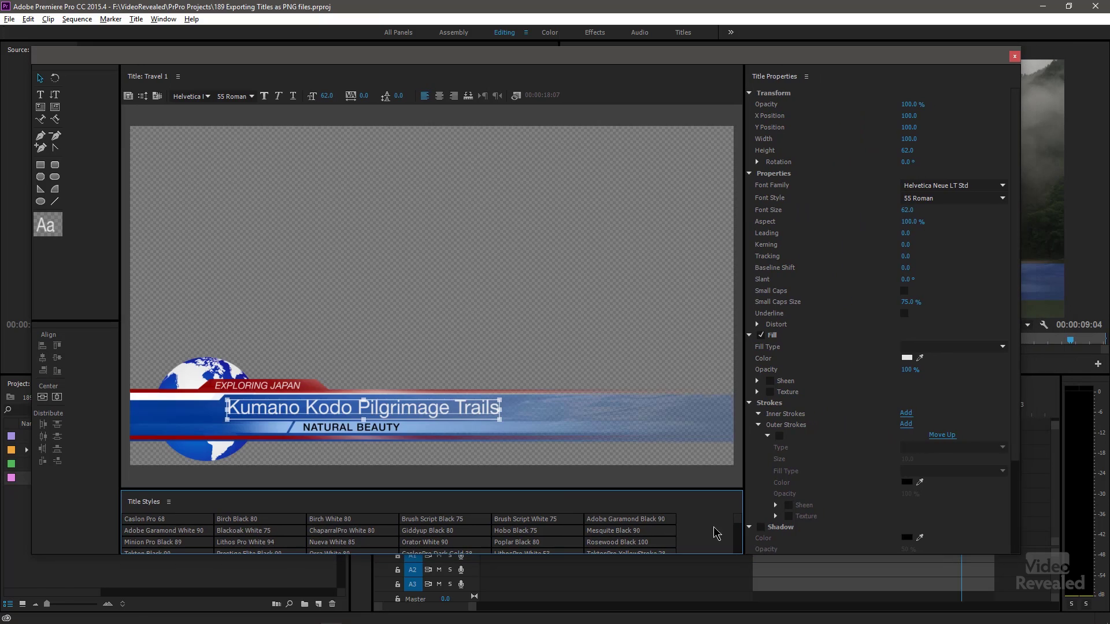
With the Selection tool, inspect the Travel 1 title's blue bar, globe and Kumano Kodo Pilgrimage Trails text
left_click(42, 81)
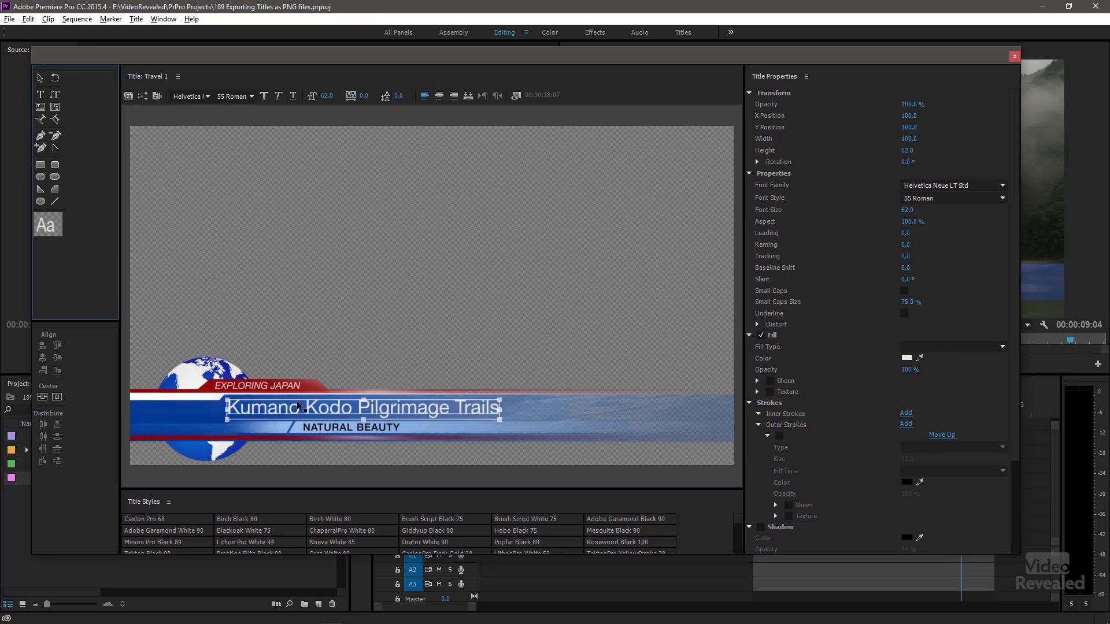
left_click(425, 352)
left_click(412, 414)
left_click(559, 414)
left_click(214, 371)
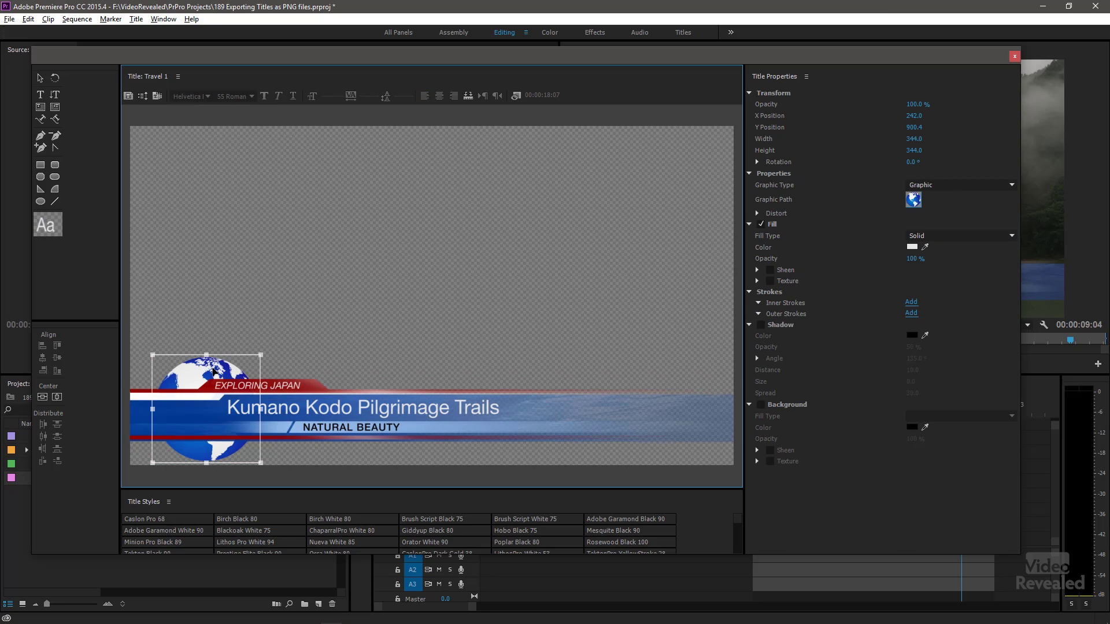
left_click(345, 258)
left_click(462, 405)
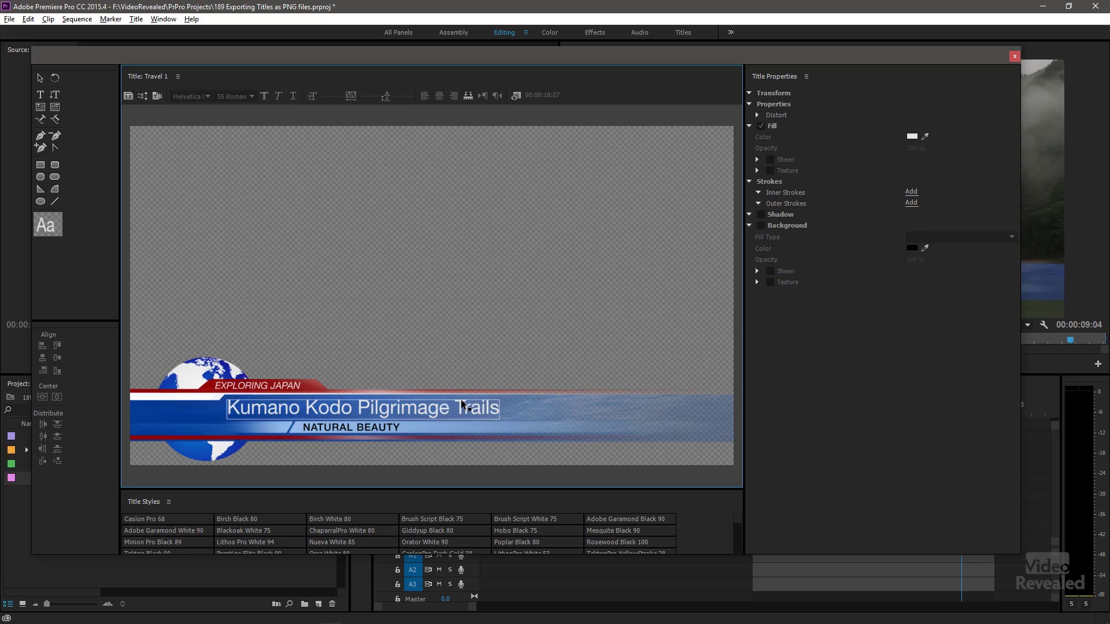
Close the Titler, scrub the playhead back to 00:00:15:18, and select Travel 1 in the Project panel
left_click(1015, 57)
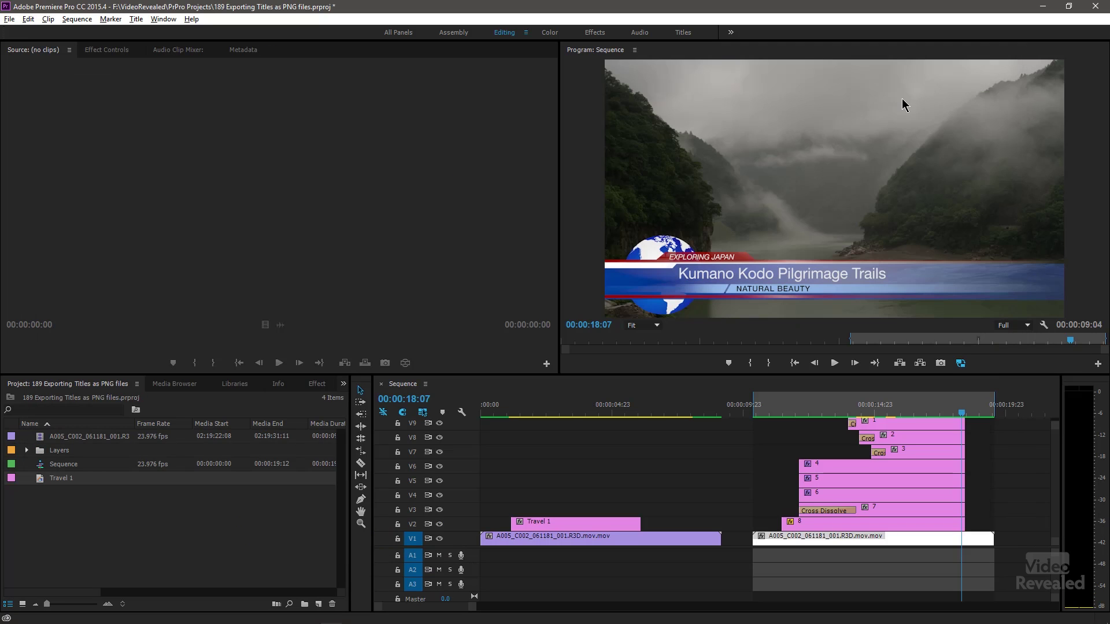
left_click_drag(779, 415, 895, 410)
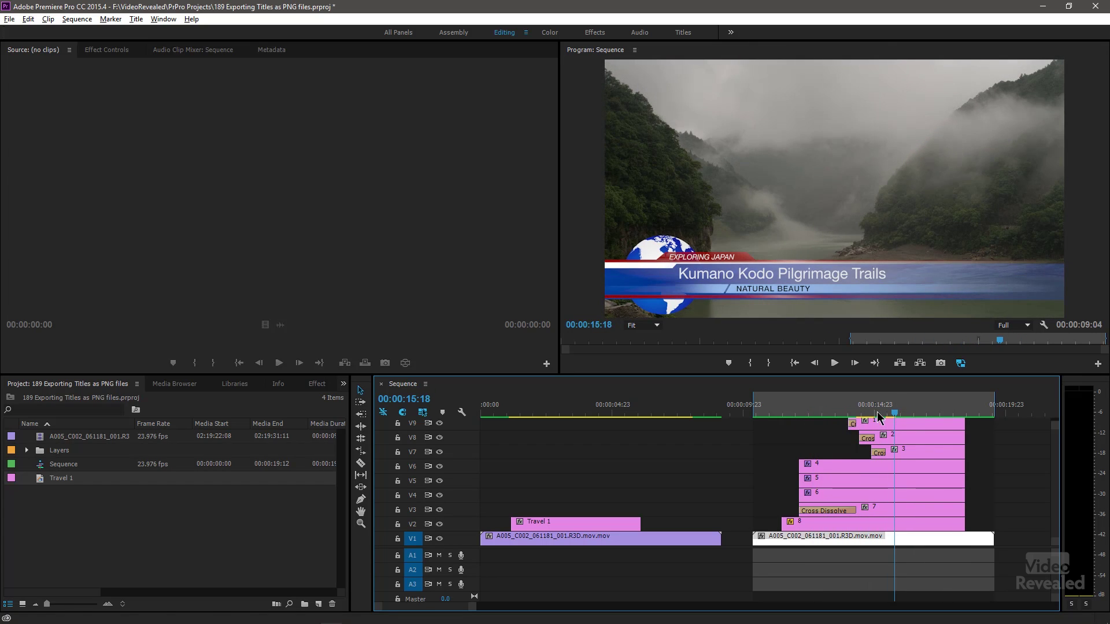
left_click(41, 479)
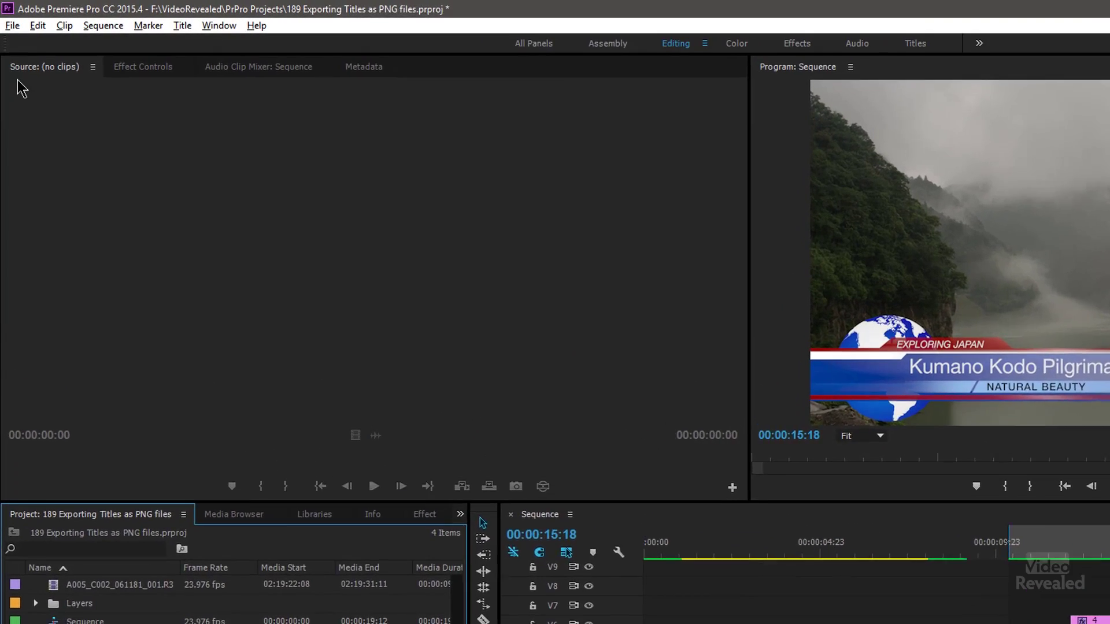
Export the Travel 1 title as a title file via File > Export > Title
left_click(12, 25)
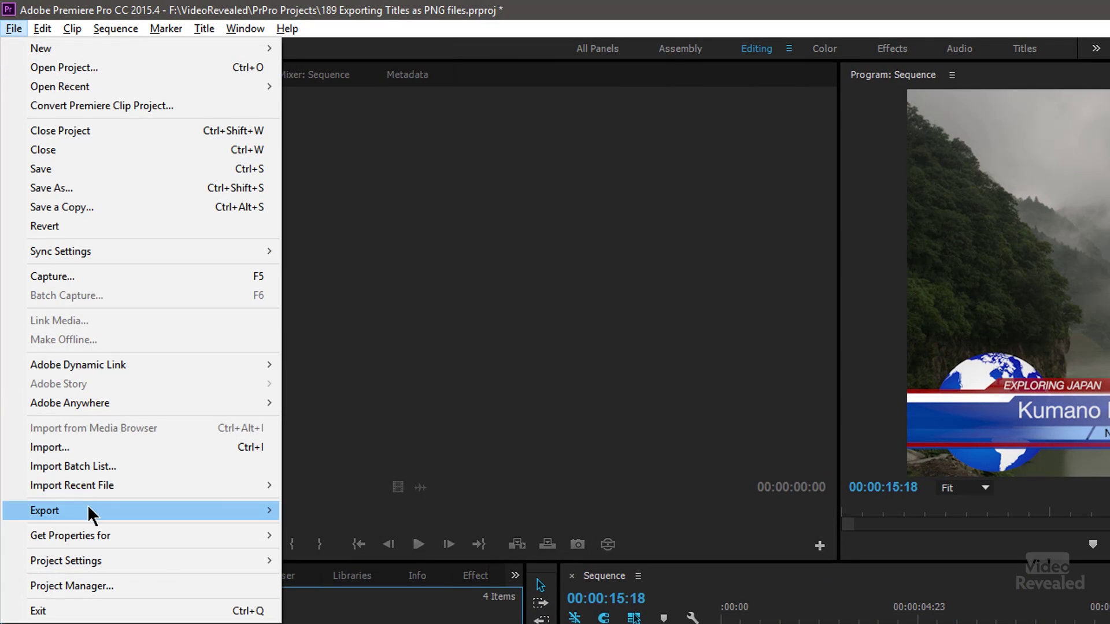
mouse_move(89, 512)
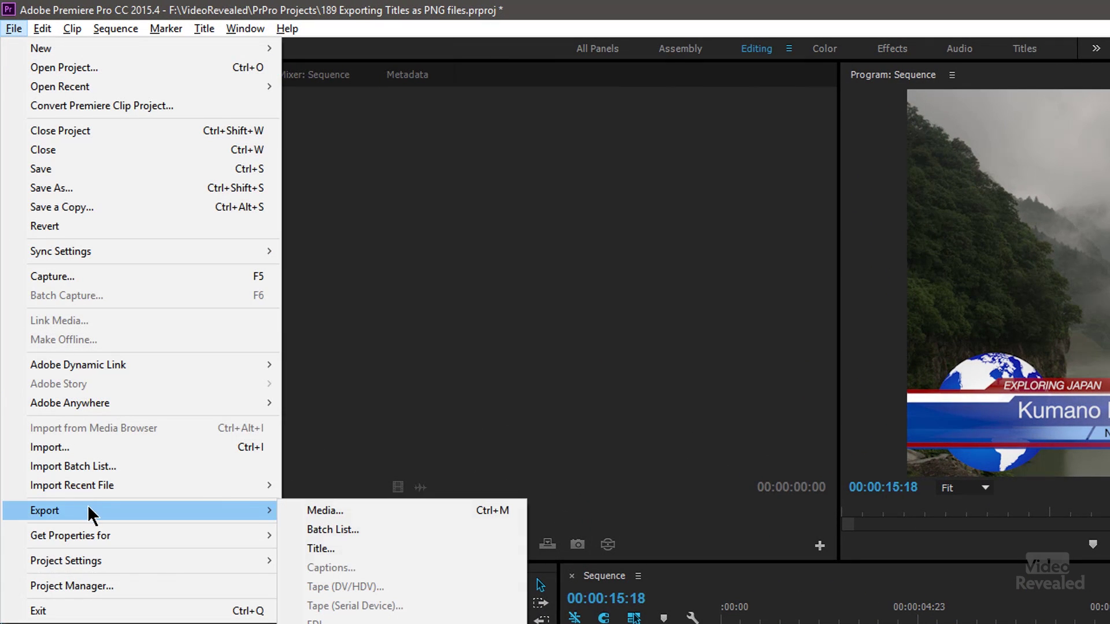
left_click(379, 552)
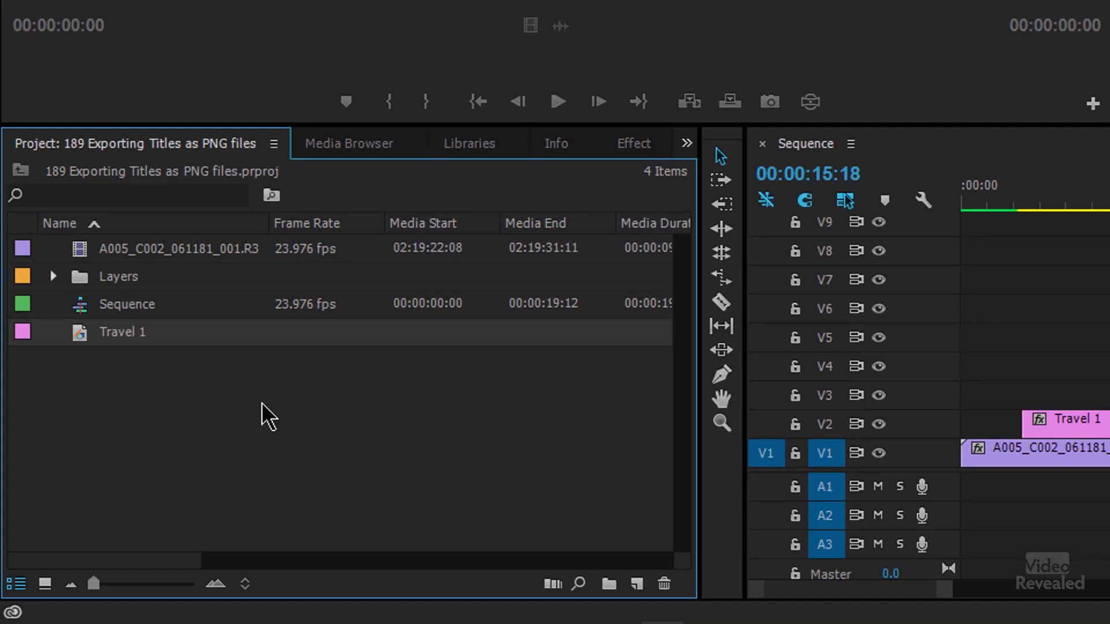
Create a bin named New Layers and duplicate the Travel 1 title
left_click(609, 584)
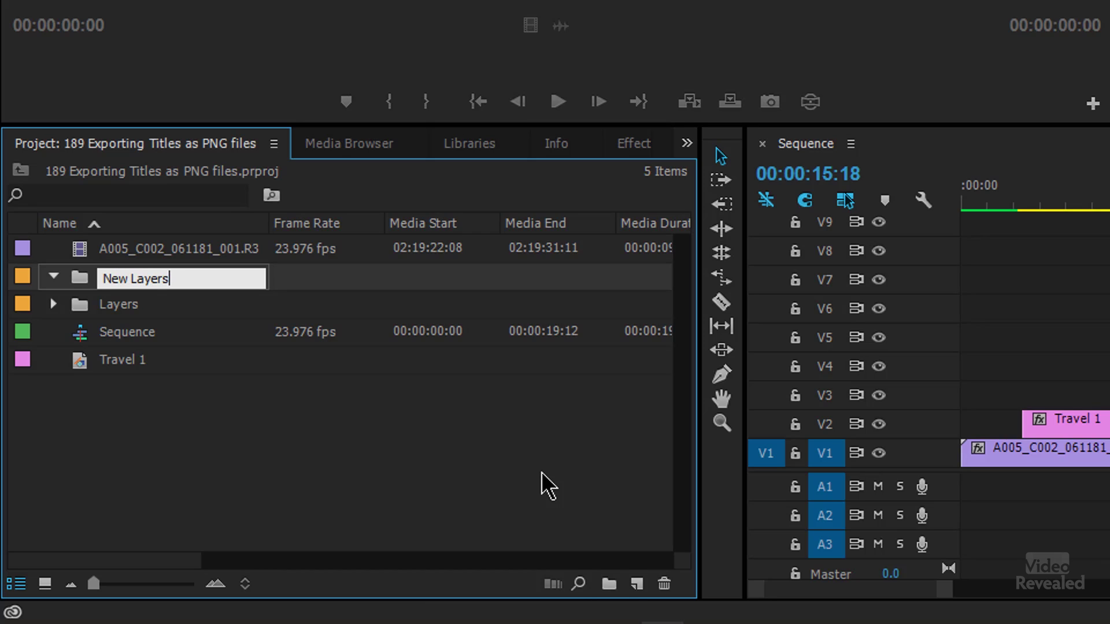
left_click(260, 522)
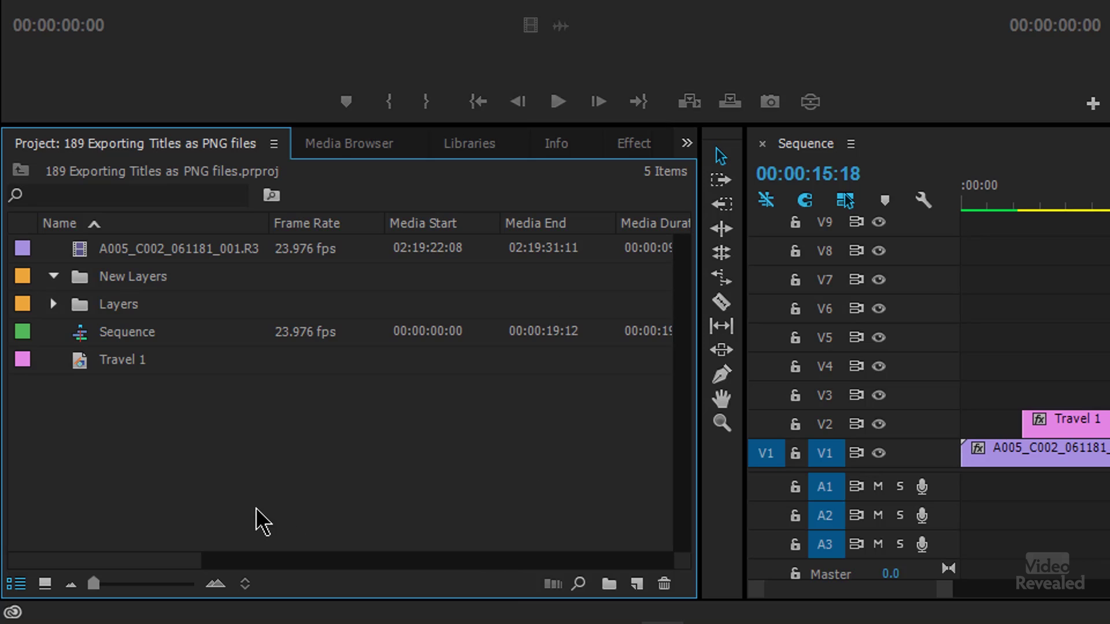
right_click(83, 372)
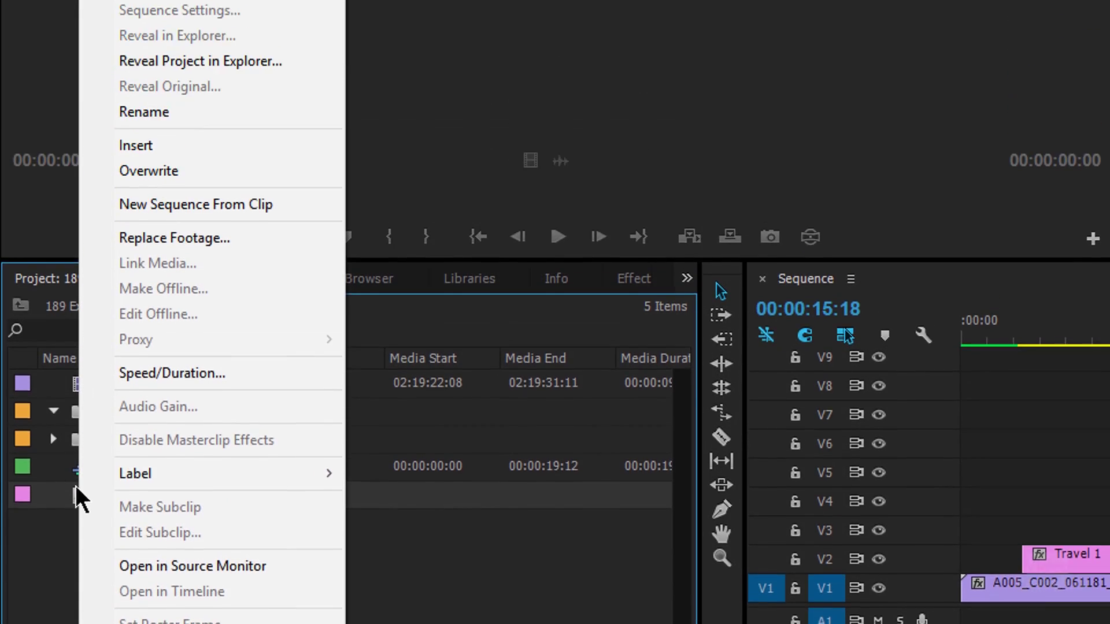
left_click(208, 128)
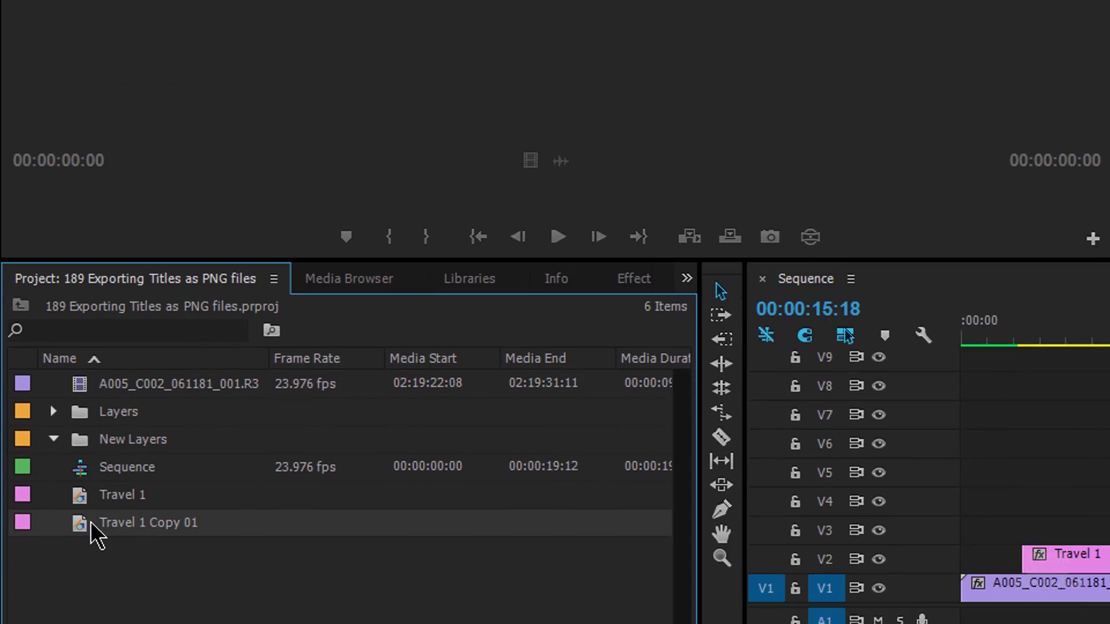
Move Travel 1 Copy 01 into the New Layers bin and open that bin
left_click_drag(124, 307, 128, 279)
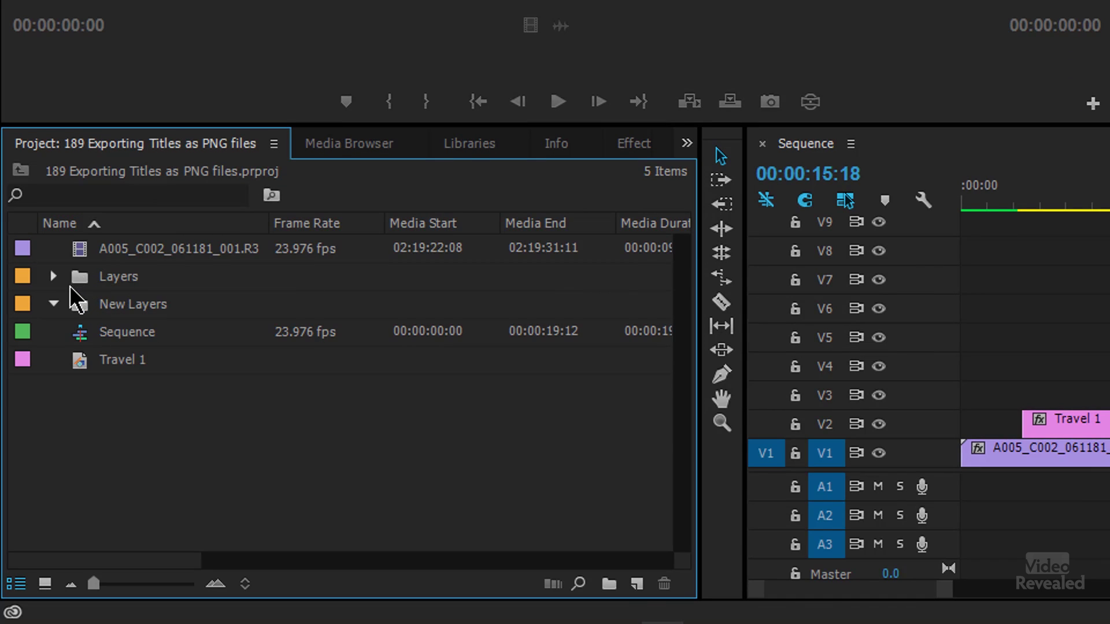
double_click(82, 284)
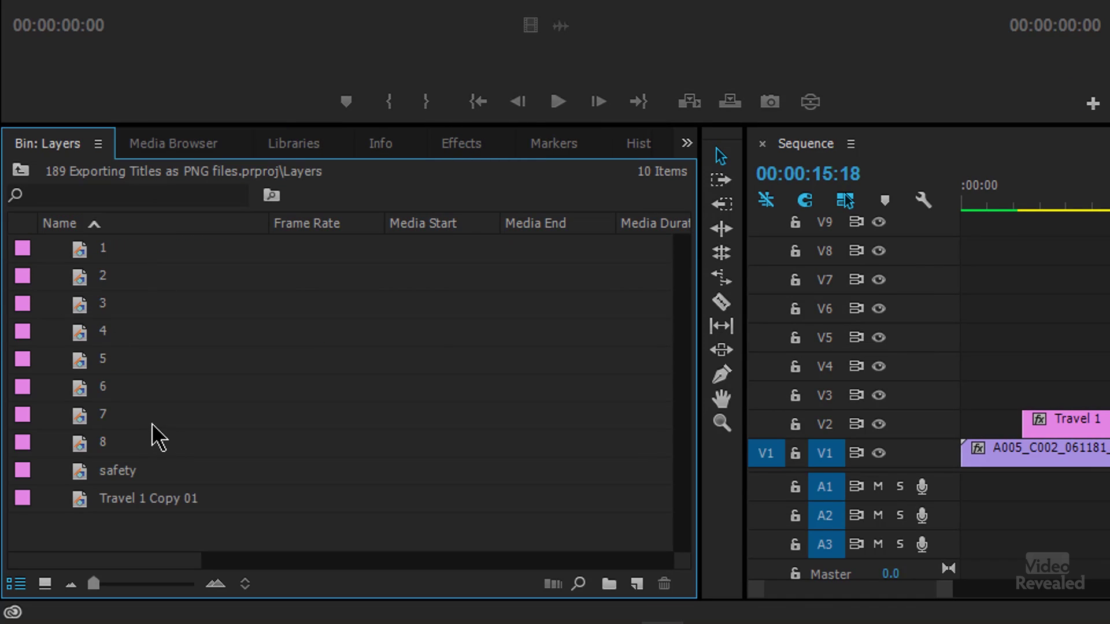
left_click(24, 173)
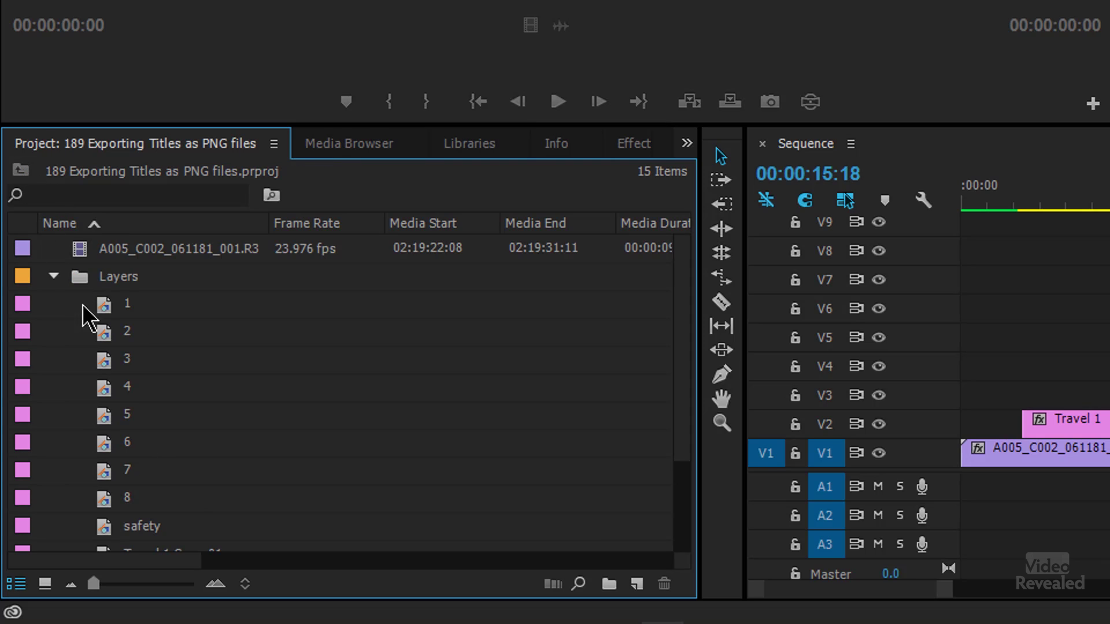
left_click(53, 277)
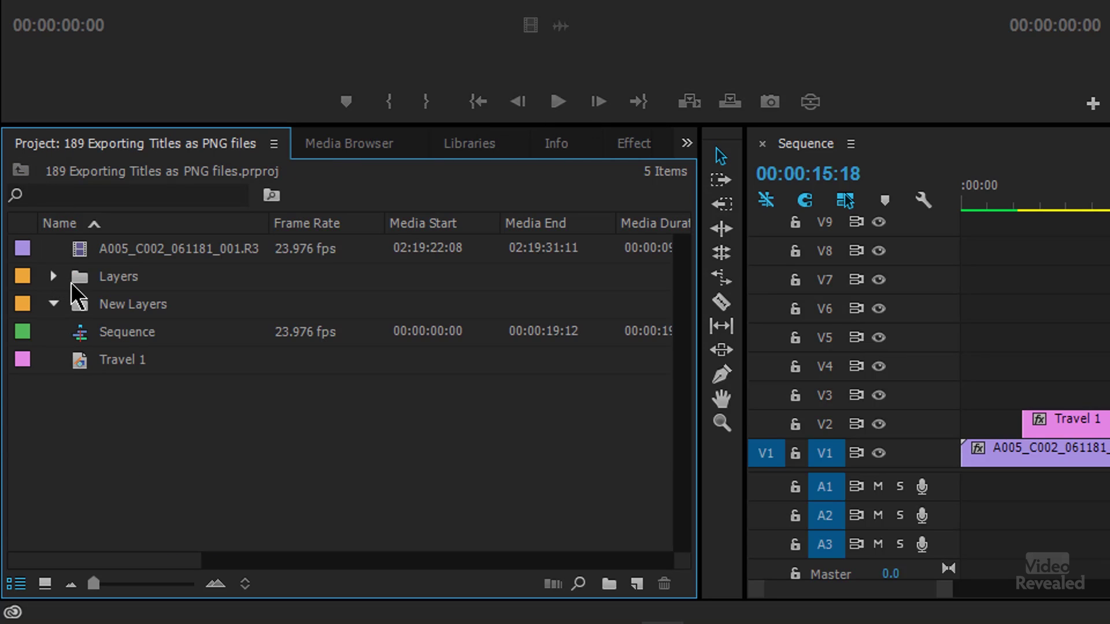
left_click(53, 276)
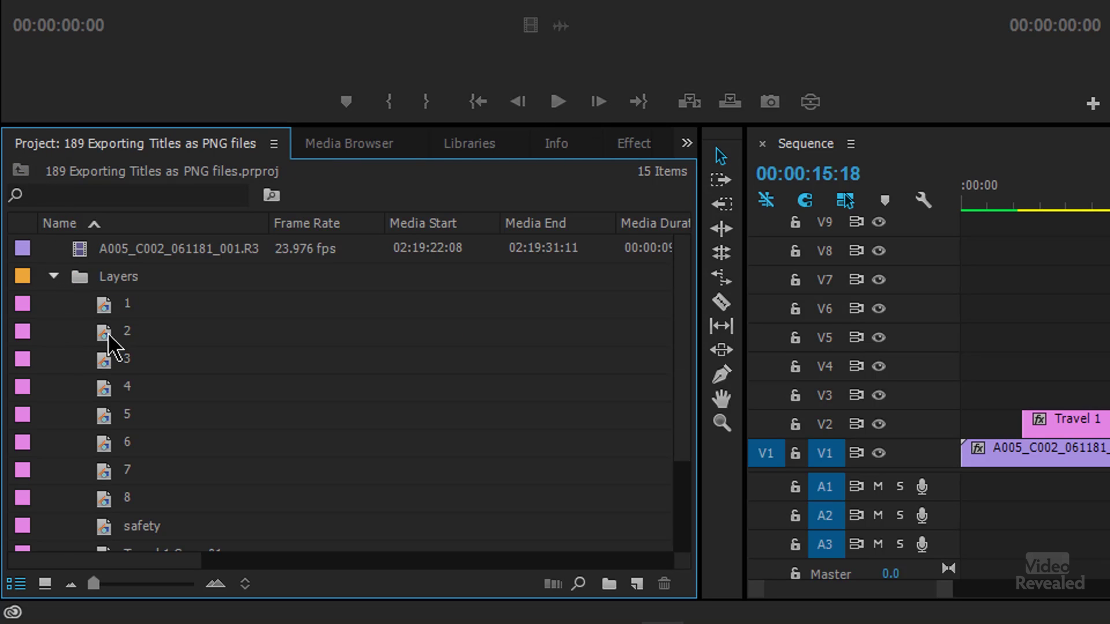
scroll(148, 372, "down", 2)
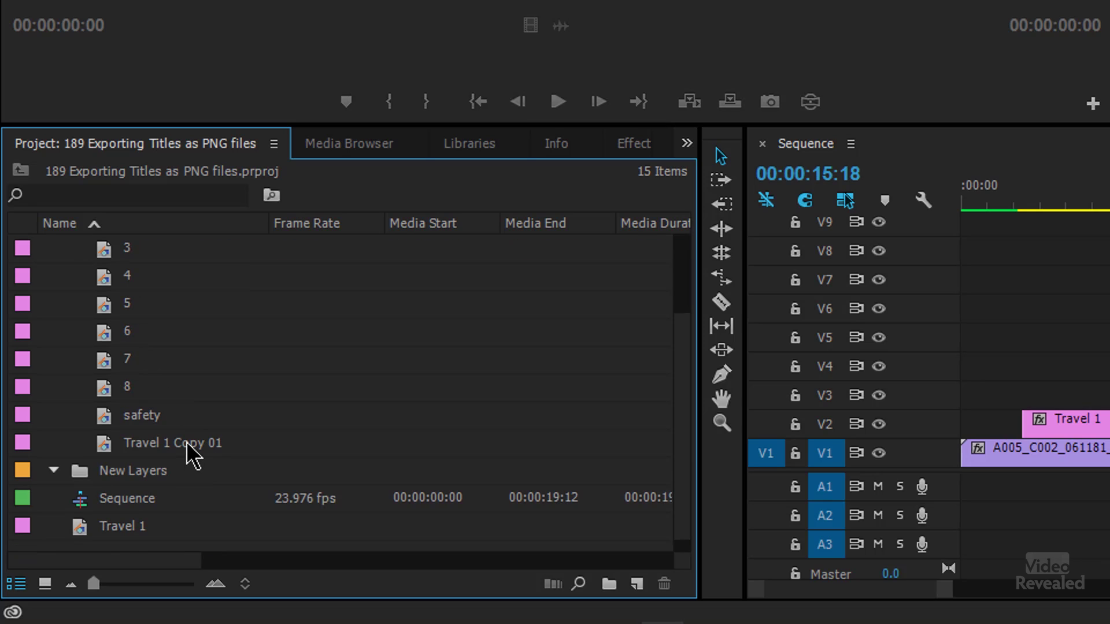
left_click_drag(186, 445, 163, 470)
scroll(84, 344, "up", 2)
left_click(53, 276)
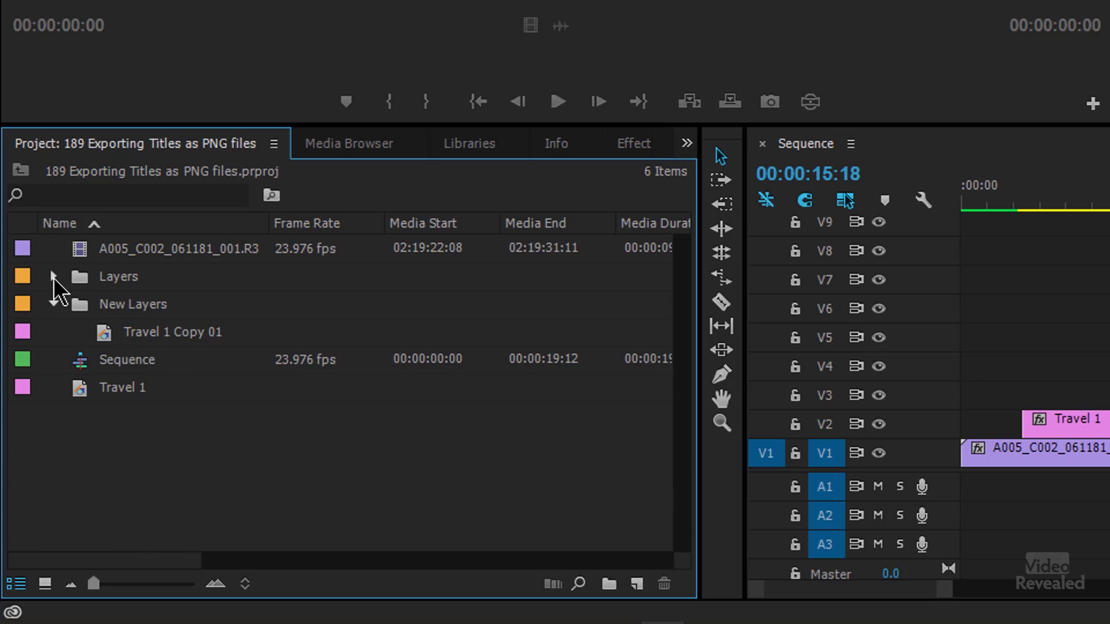
left_click(53, 304)
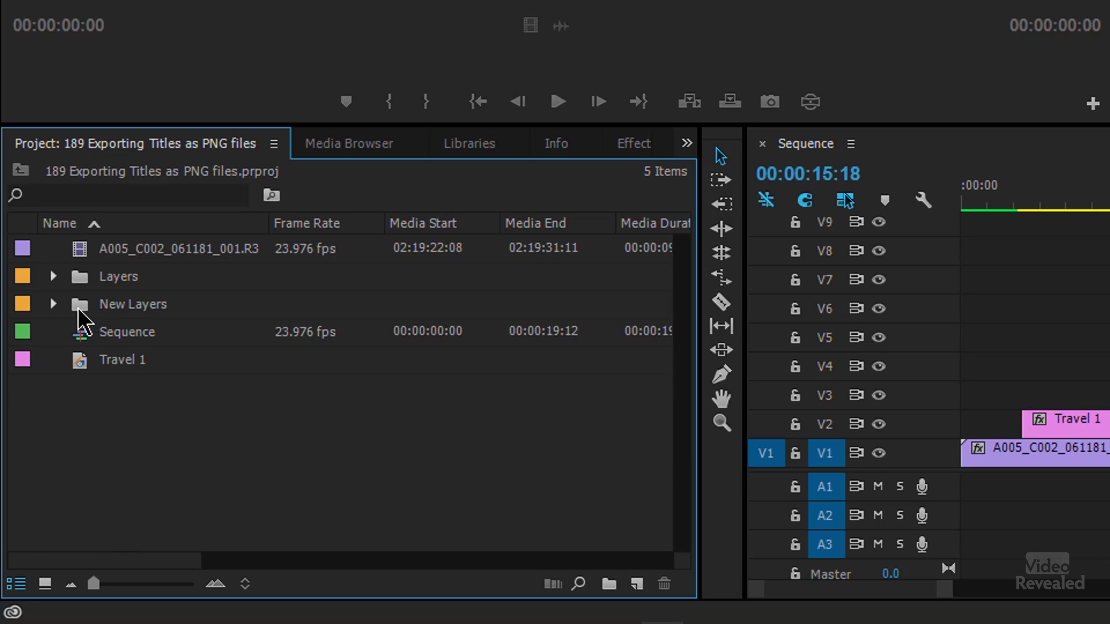
double_click(80, 306)
left_click(89, 261)
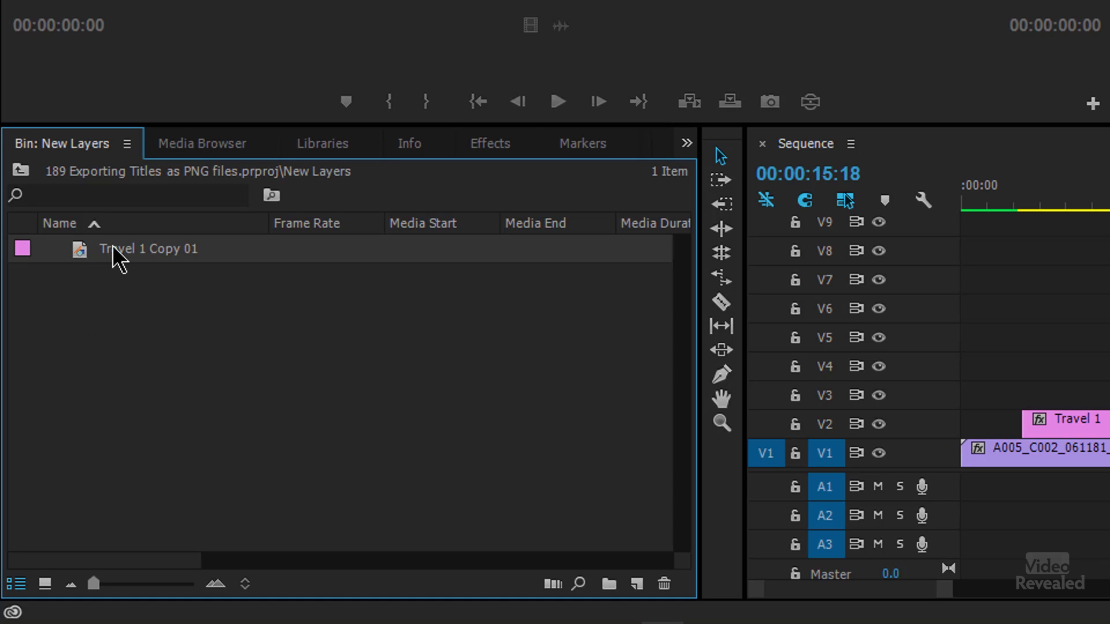
Duplicate the title repeatedly, renaming the copies 1, 2, 3 and 4
right_click(97, 256)
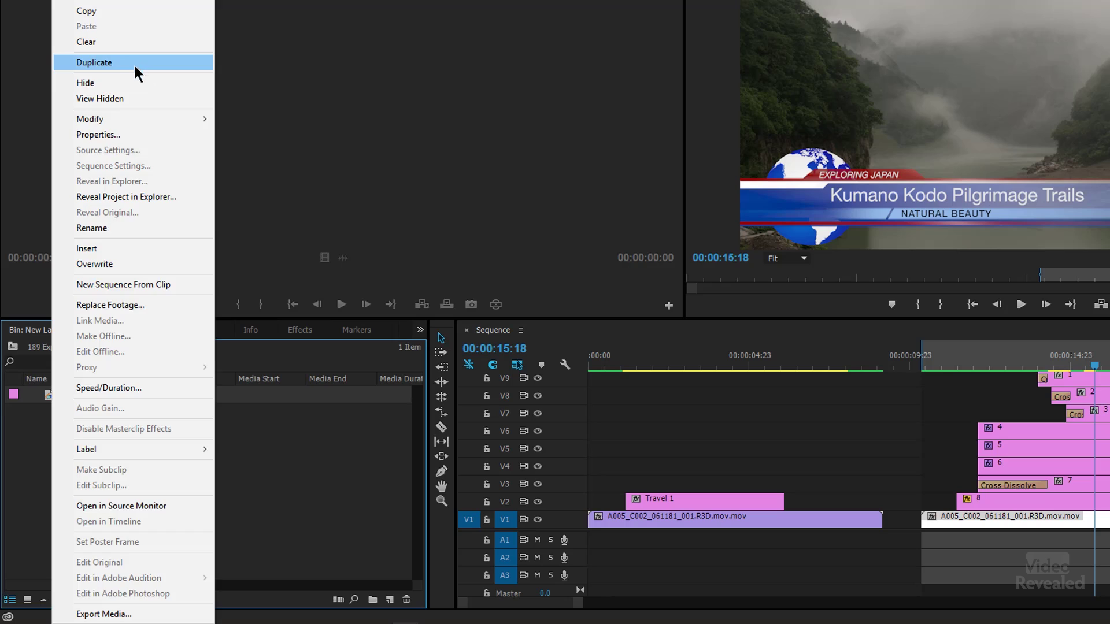
left_click(138, 64)
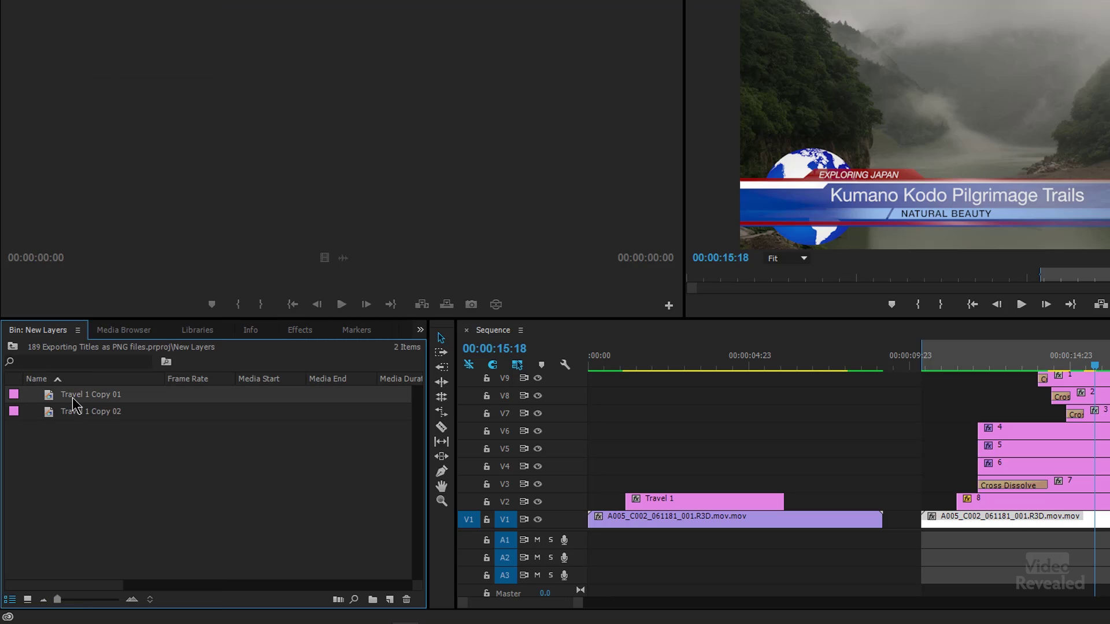
left_click(73, 394)
type("1")
left_click(89, 450)
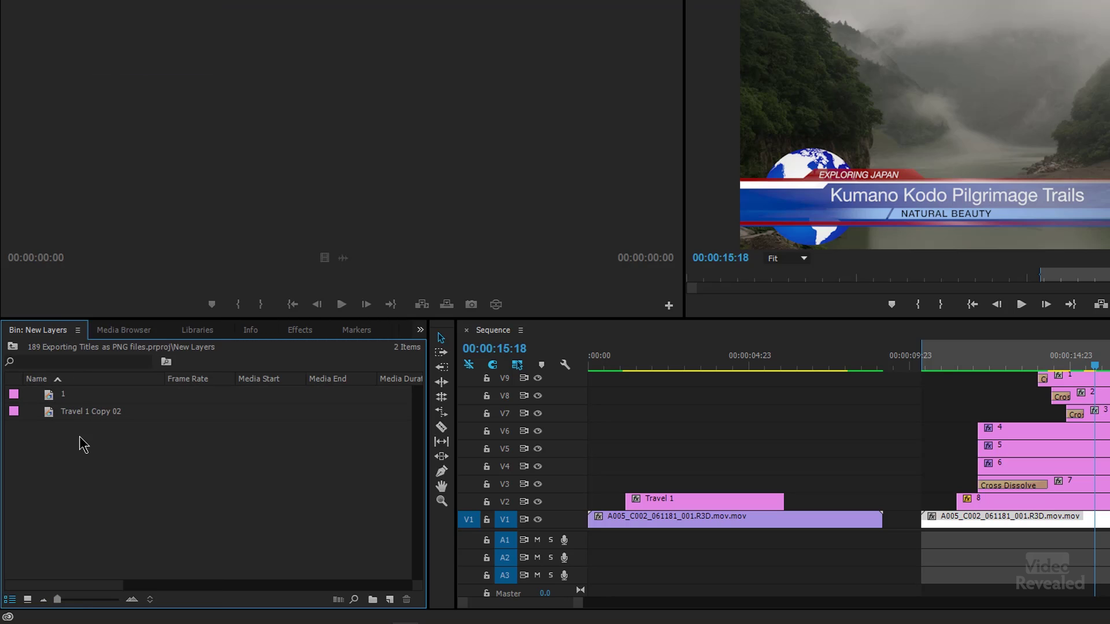
left_click(68, 411)
left_click(70, 412)
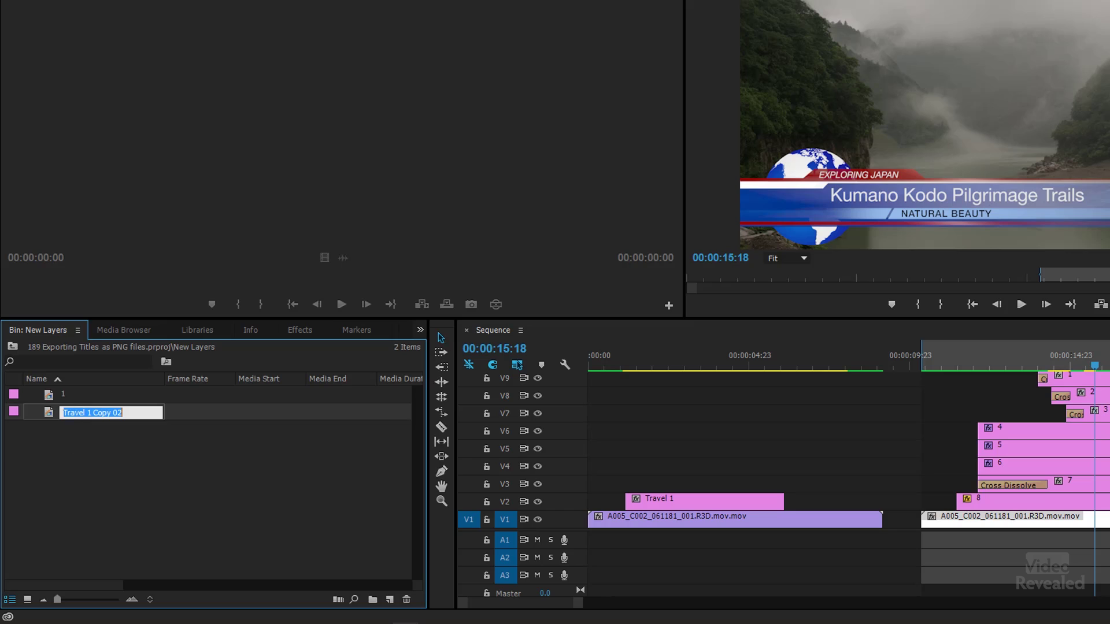
type("2")
left_click(69, 443)
right_click(51, 416)
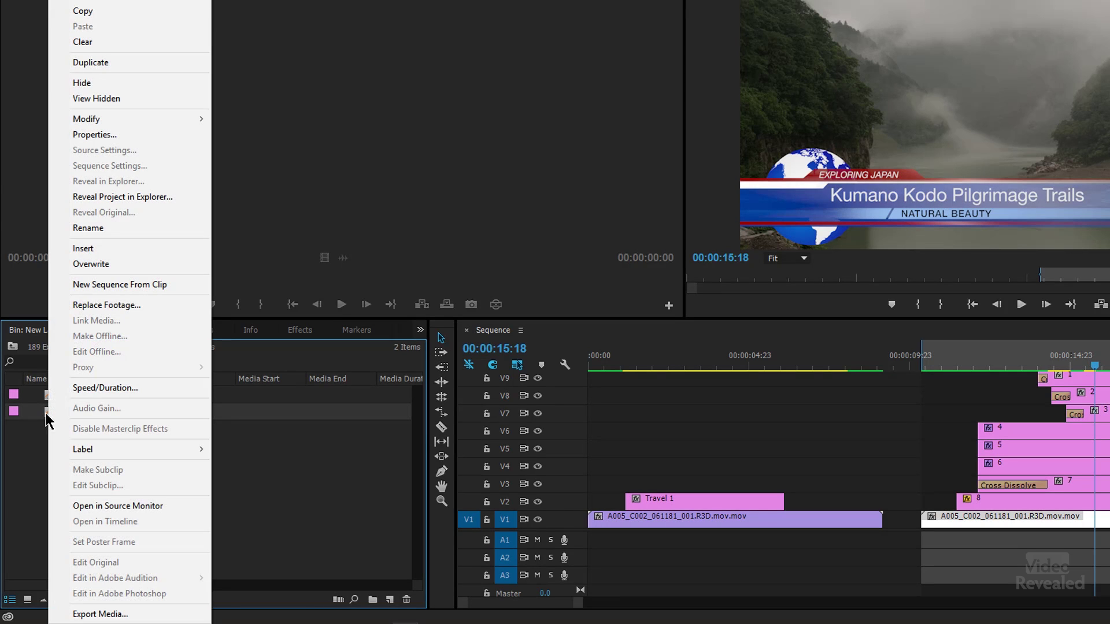
left_click(116, 62)
left_click(71, 431)
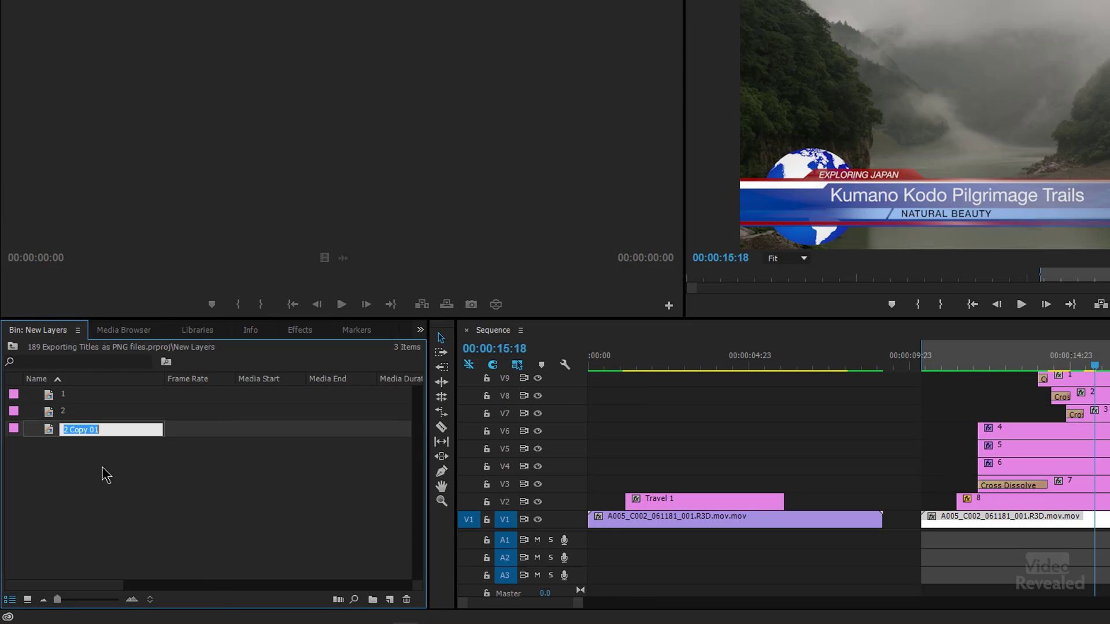
type("3")
left_click(89, 475)
right_click(53, 437)
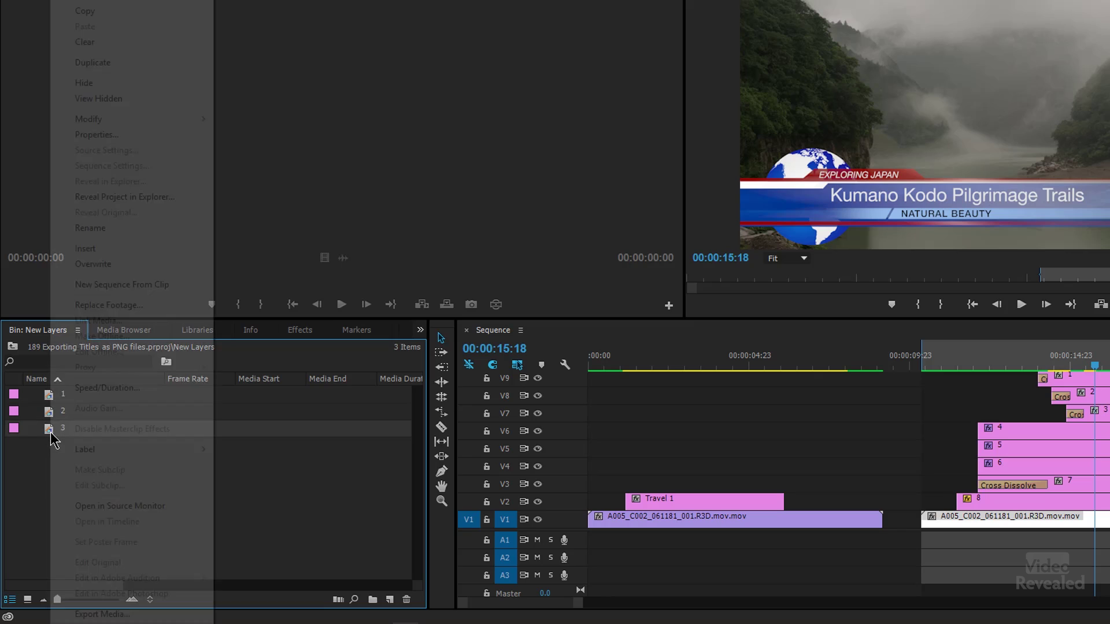
left_click(116, 63)
left_click(78, 445)
type("4")
key("Return")
Keep duplicating the last title, naming the new copies 5, 6, 7 and 8
right_click(61, 445)
left_click(115, 63)
left_click(69, 463)
type("5")
key("Return")
right_click(51, 463)
left_click(116, 64)
left_click(70, 479)
type("6")
key("Return")
right_click(51, 479)
left_click(115, 64)
left_click(68, 497)
type("7")
key("Return")
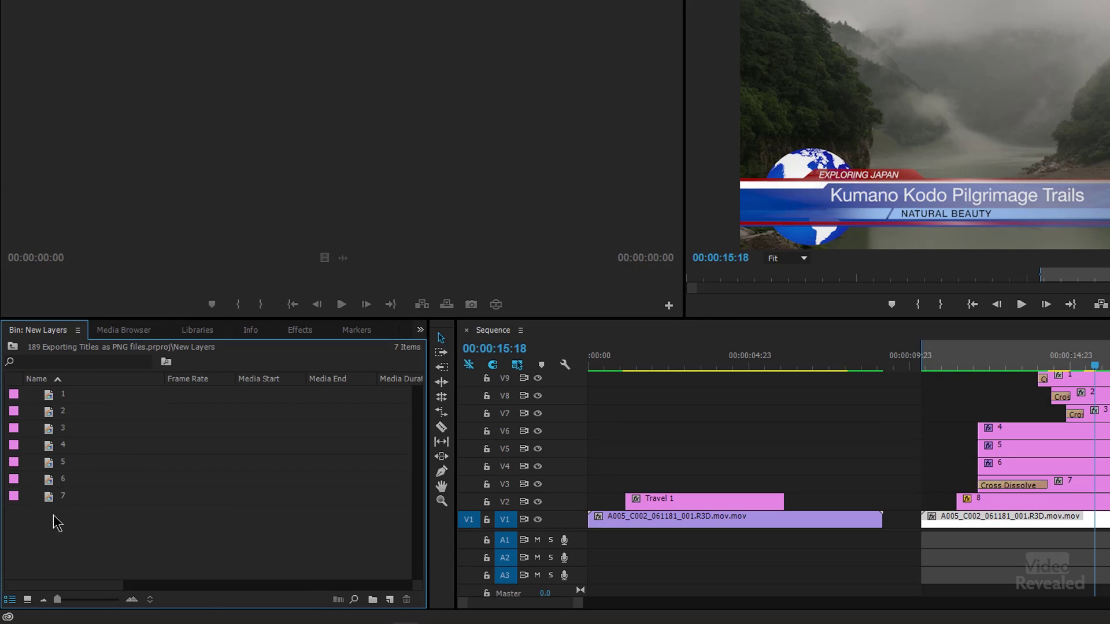
right_click(54, 497)
left_click(116, 63)
left_click(99, 515)
type("8")
key("Return")
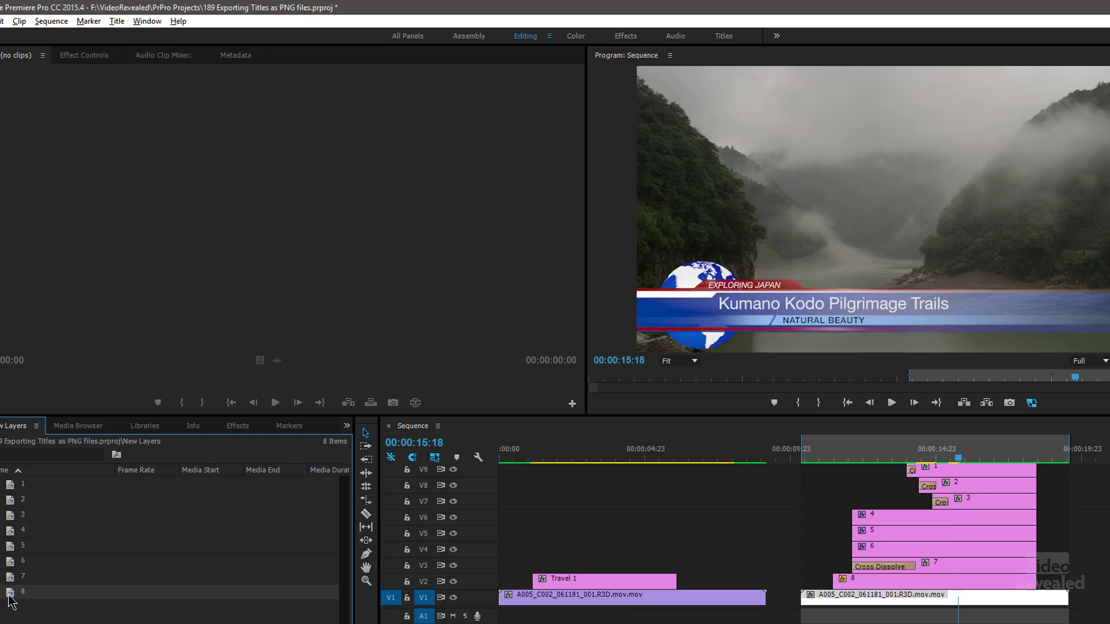
In title 8, delete the bars, red line and all text, keeping only the globe
double_click(8, 598)
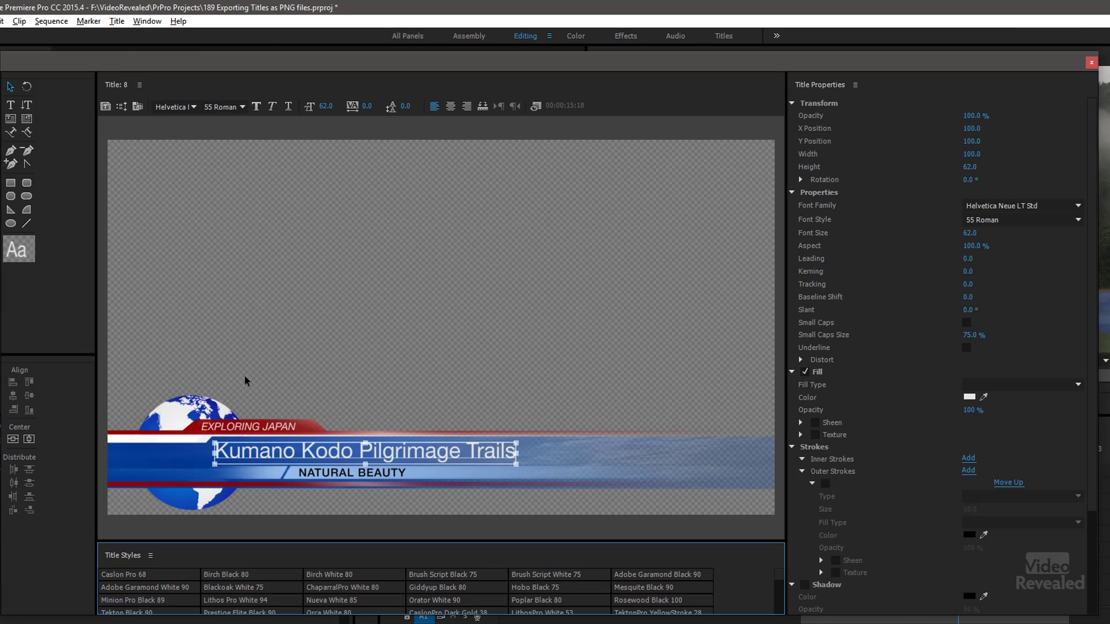
left_click(194, 411)
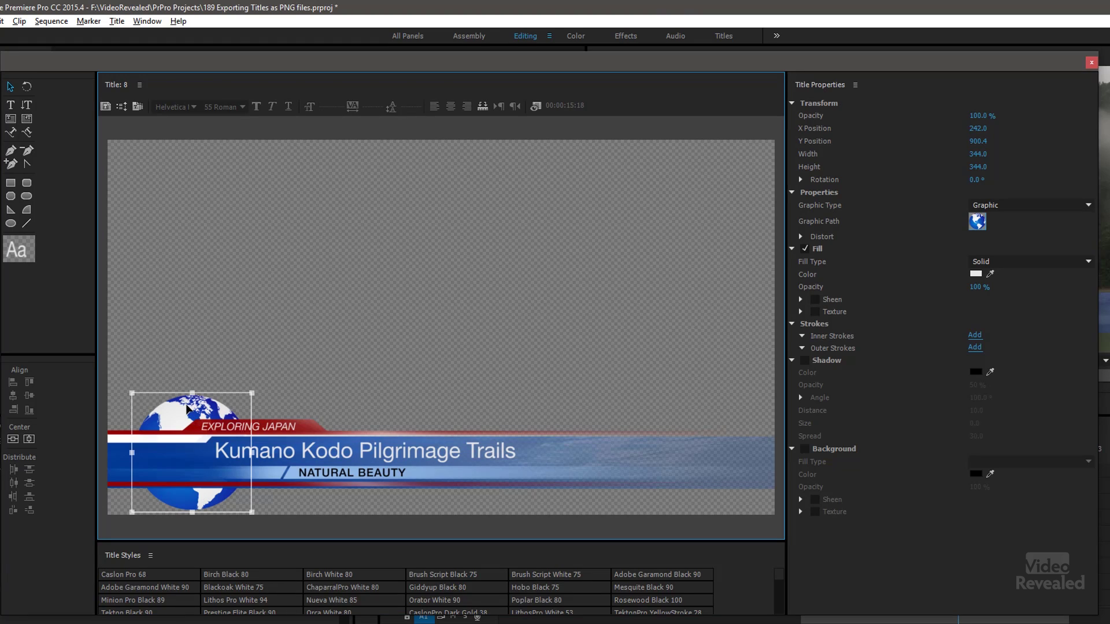
left_click(449, 457)
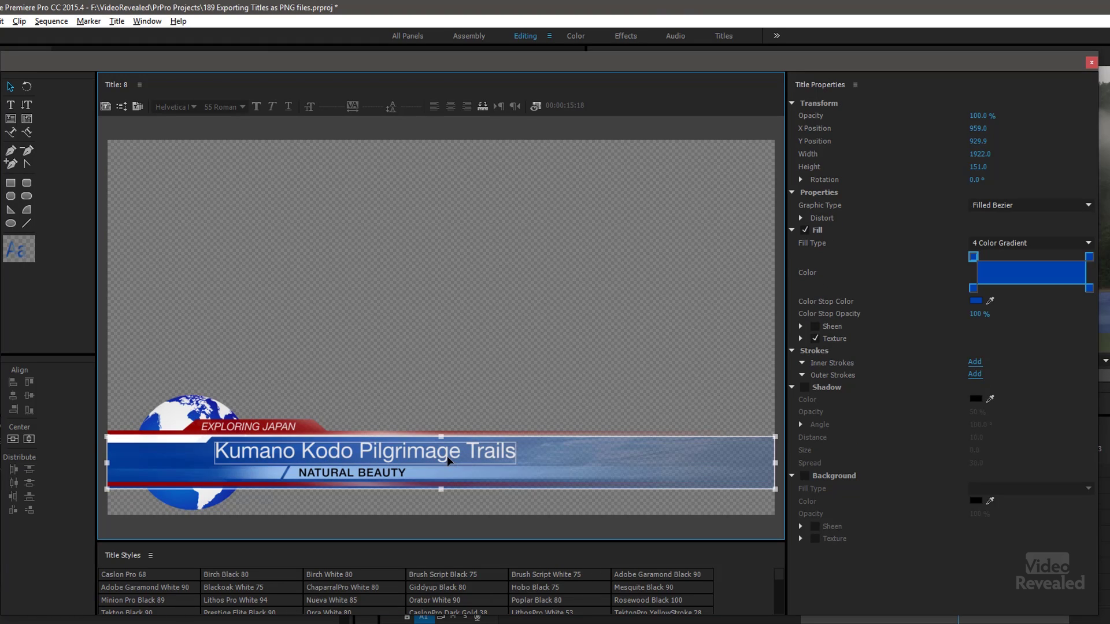
key("Delete")
left_click(449, 451)
key("Delete")
left_click(441, 435)
key("Delete")
left_click(397, 472)
key("Delete")
left_click(379, 480)
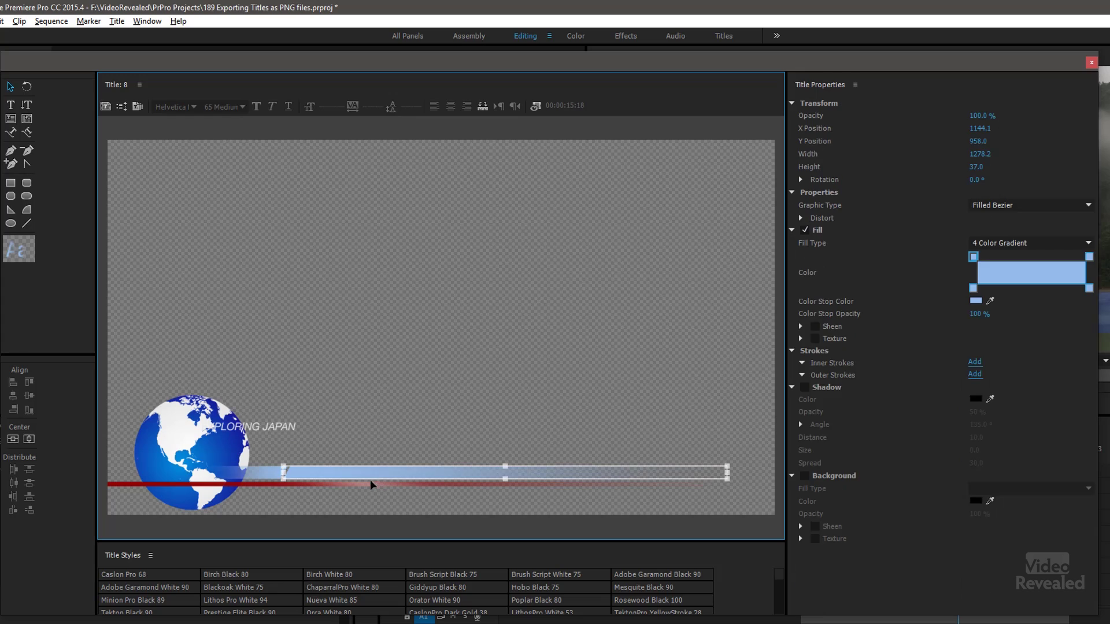
key("Delete")
left_click(356, 483)
key("Delete")
left_click(260, 473)
key("Delete")
left_click(272, 429)
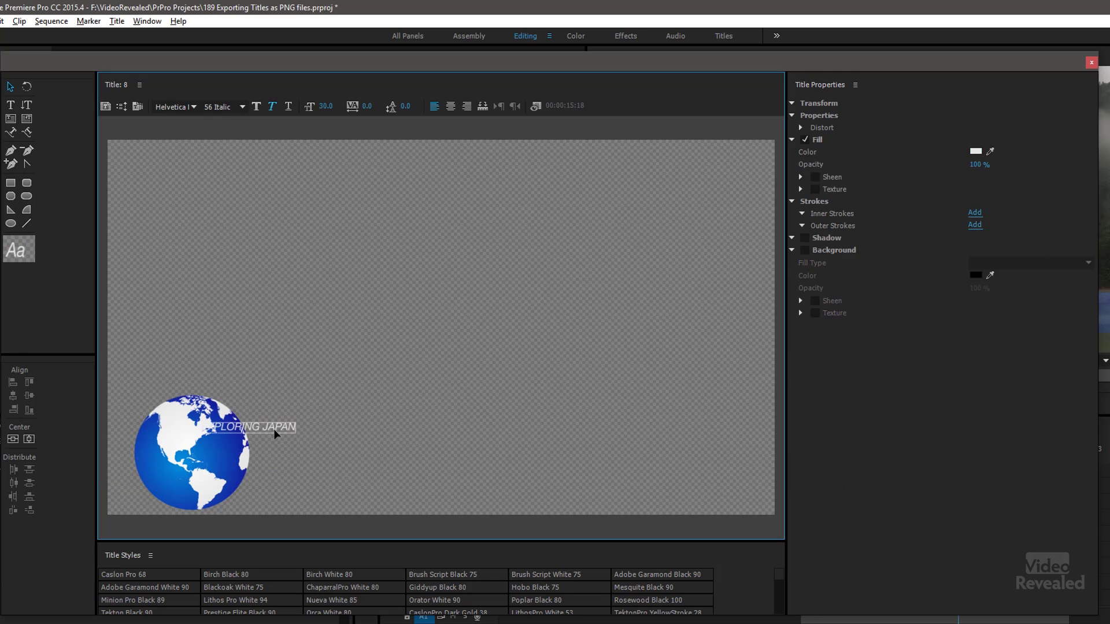
key("Delete")
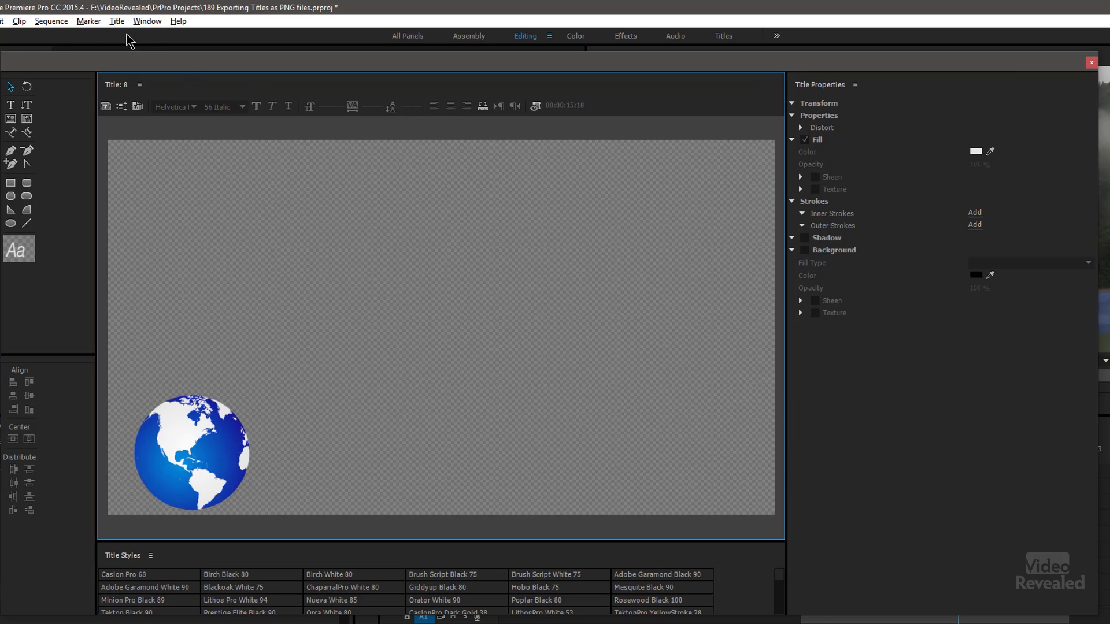
Shrink the Titler window, open title 7 and select its blue banner
left_click_drag(2, 64, 86, 110)
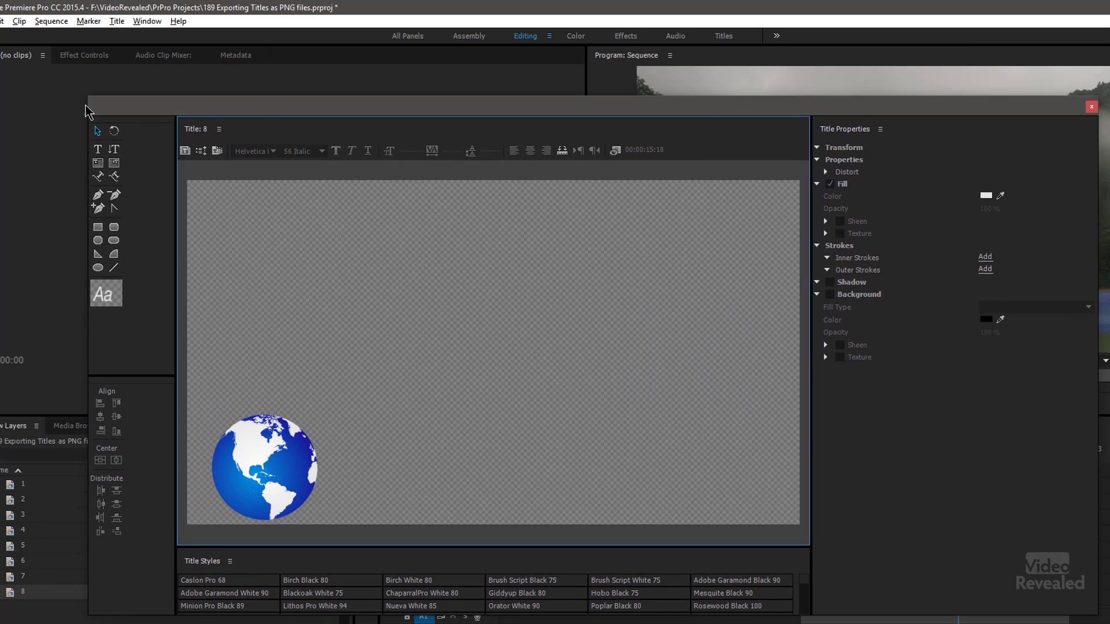
double_click(12, 577)
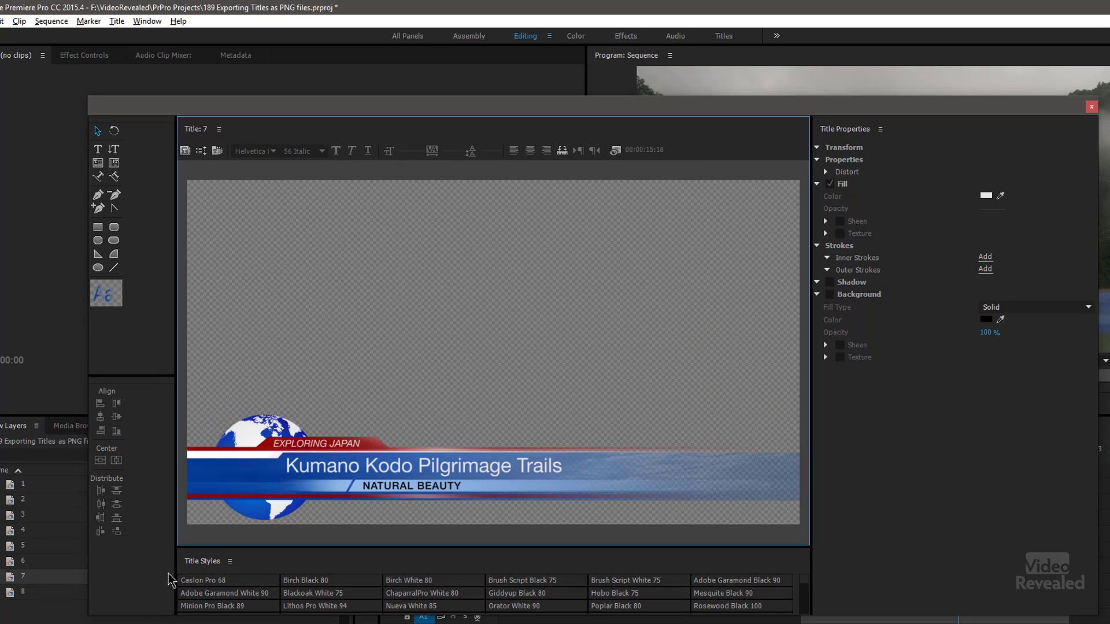
left_click(268, 464)
left_click(268, 462)
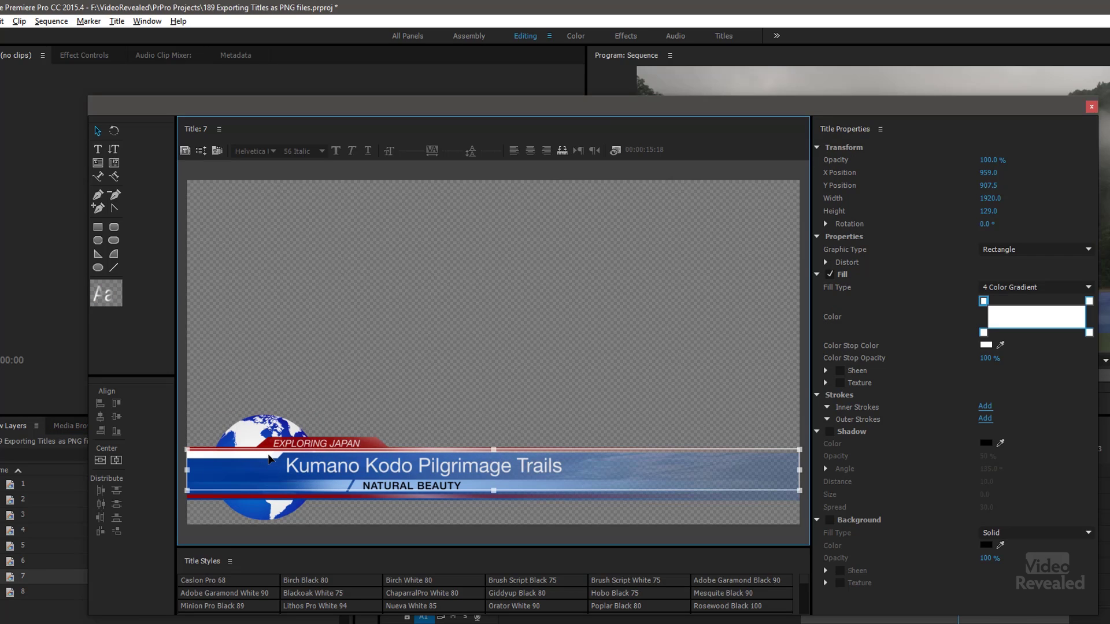
Delete title 7's globe, three text lines, blue banner, gradient bar, small blue shape and red line
left_click(282, 437)
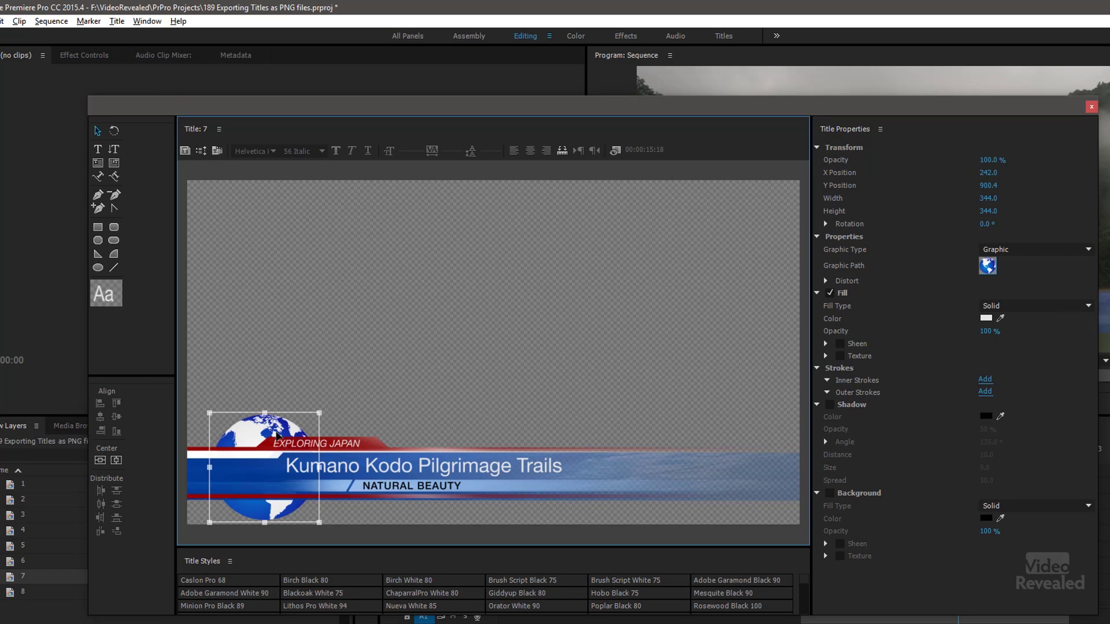
key("Delete")
left_click(345, 444)
key("Delete")
key("Delete")
left_click(382, 469)
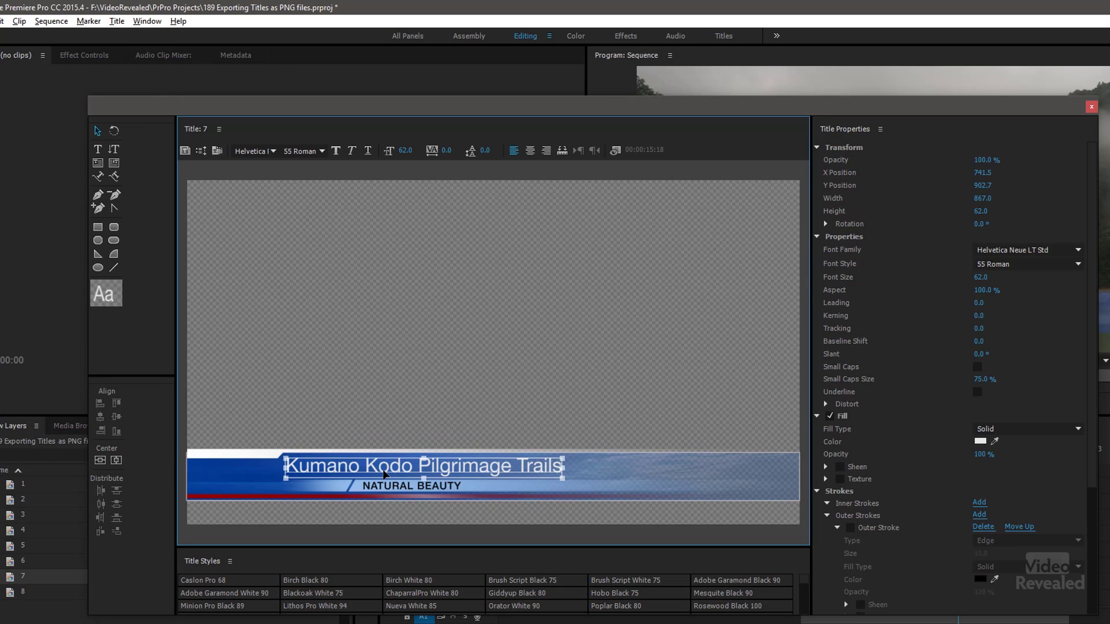
key("Delete")
left_click(386, 468)
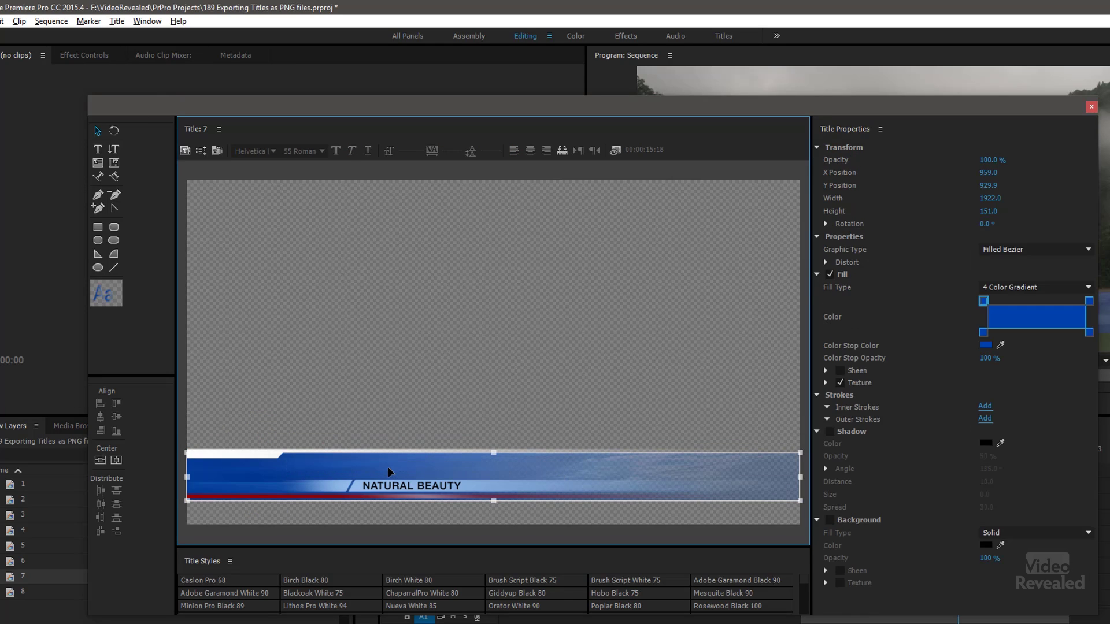
key("Delete")
left_click(393, 490)
key("Delete")
left_click(360, 489)
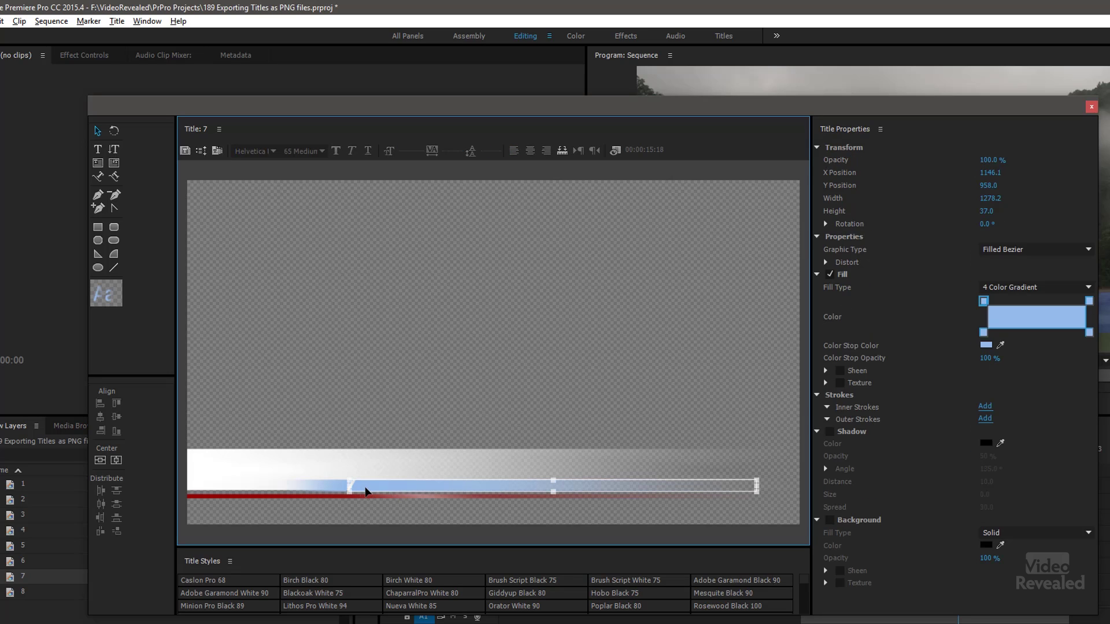
key("Delete")
left_click(343, 491)
key("Delete")
left_click(350, 495)
key("Delete")
In title 6, delete the globe, stripes, bars and all text, keeping only the blue banner
left_click(11, 562)
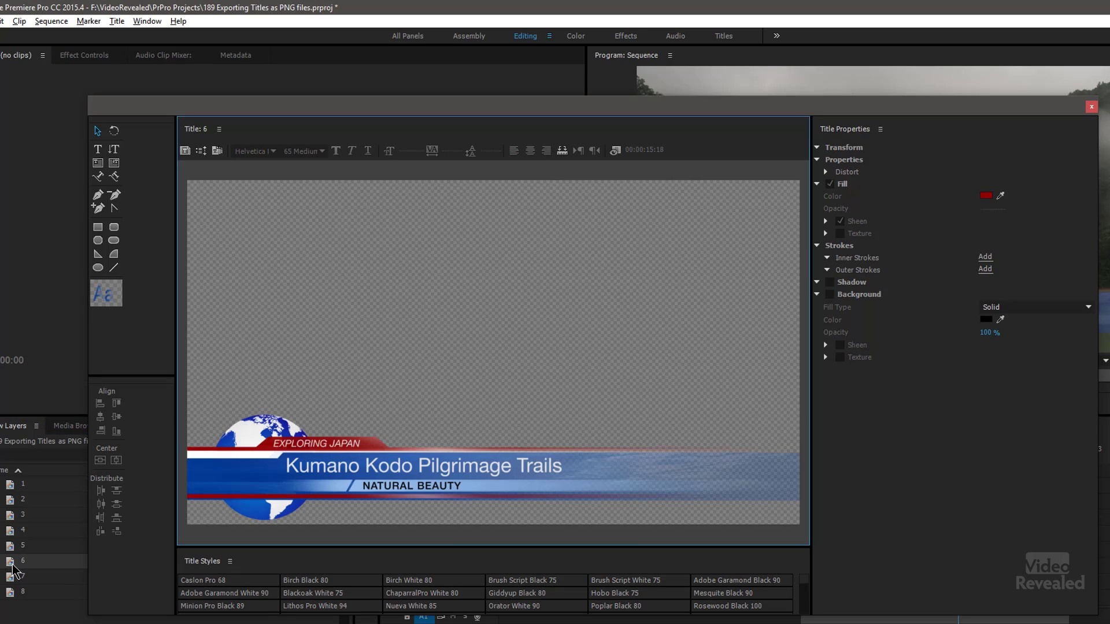
left_click(252, 522)
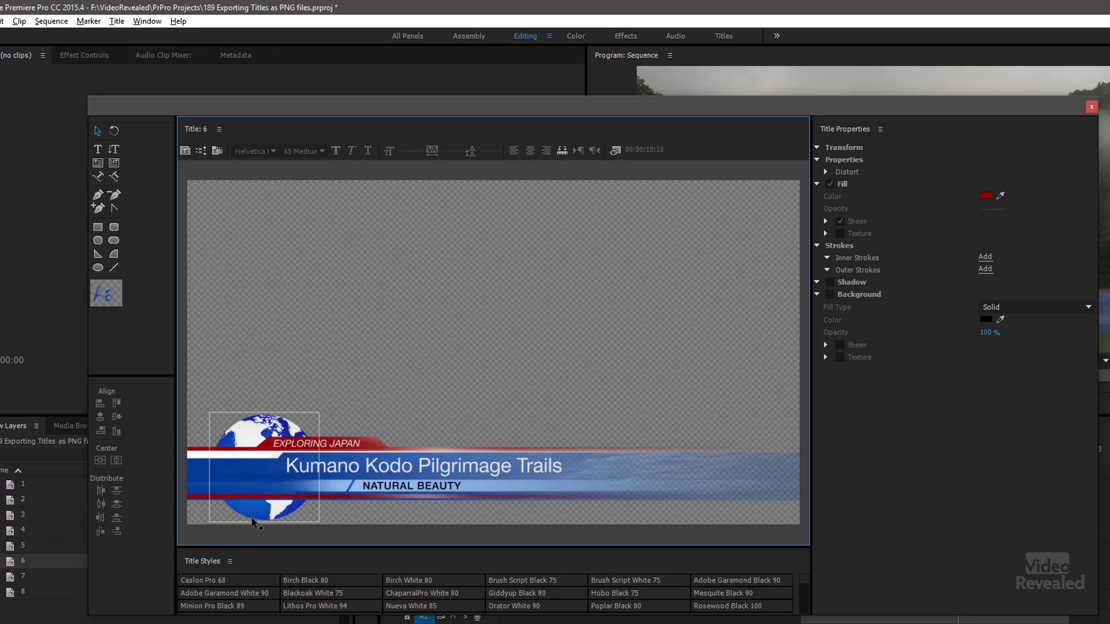
left_click(268, 479)
left_click(292, 444)
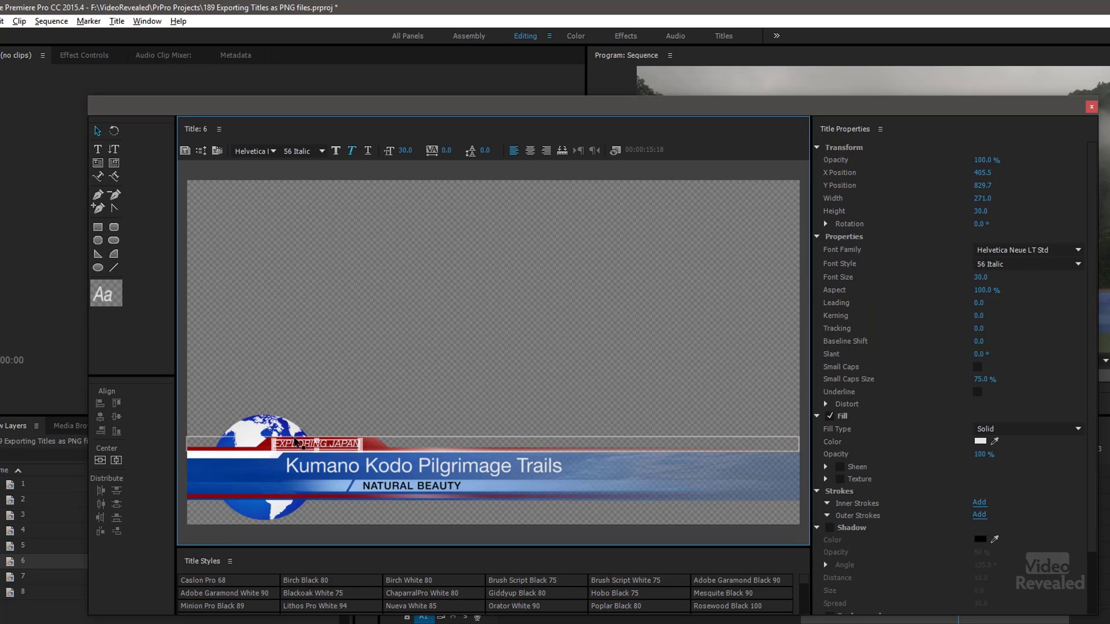
key("Delete")
left_click(299, 450)
key("Delete")
left_click(276, 455)
key("Delete")
left_click(274, 459)
key("Delete")
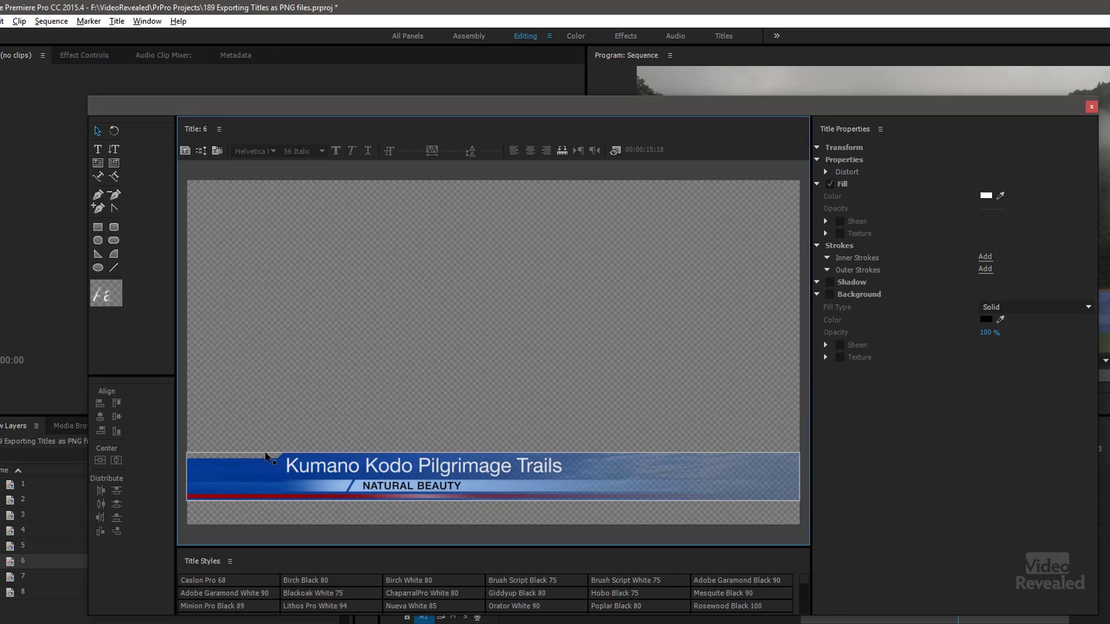
left_click(325, 490)
key("Delete")
left_click(324, 495)
key("Delete")
left_click(349, 490)
key("Delete")
left_click(384, 485)
key("Delete")
left_click(387, 474)
key("Delete")
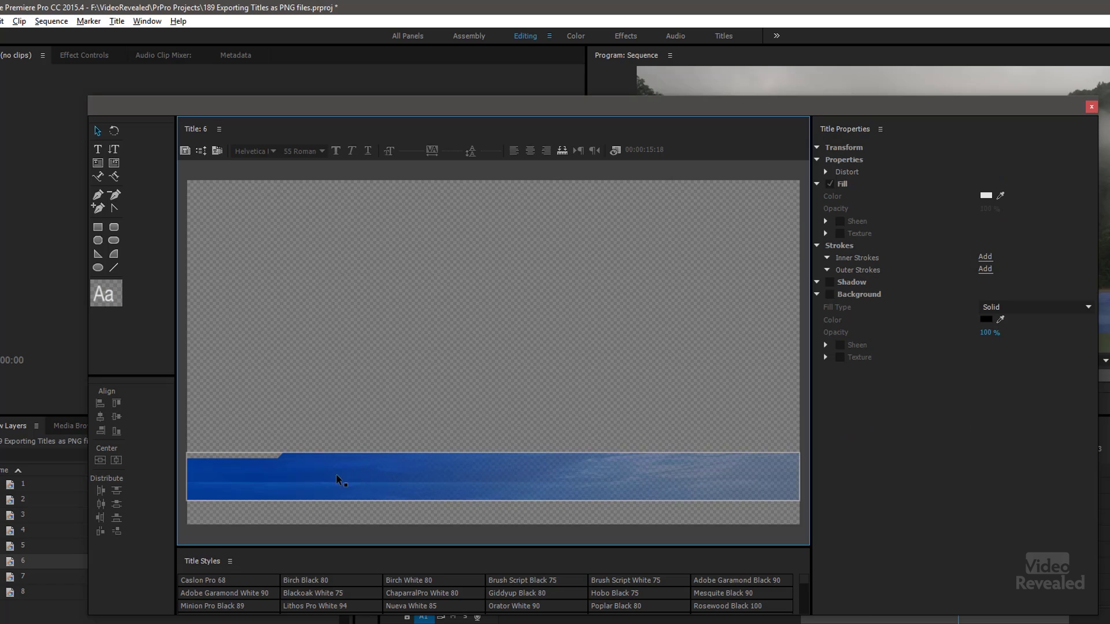
In Title 5, delete the main title, the blue NATURAL BEAUTY bar and the white bar
double_click(18, 547)
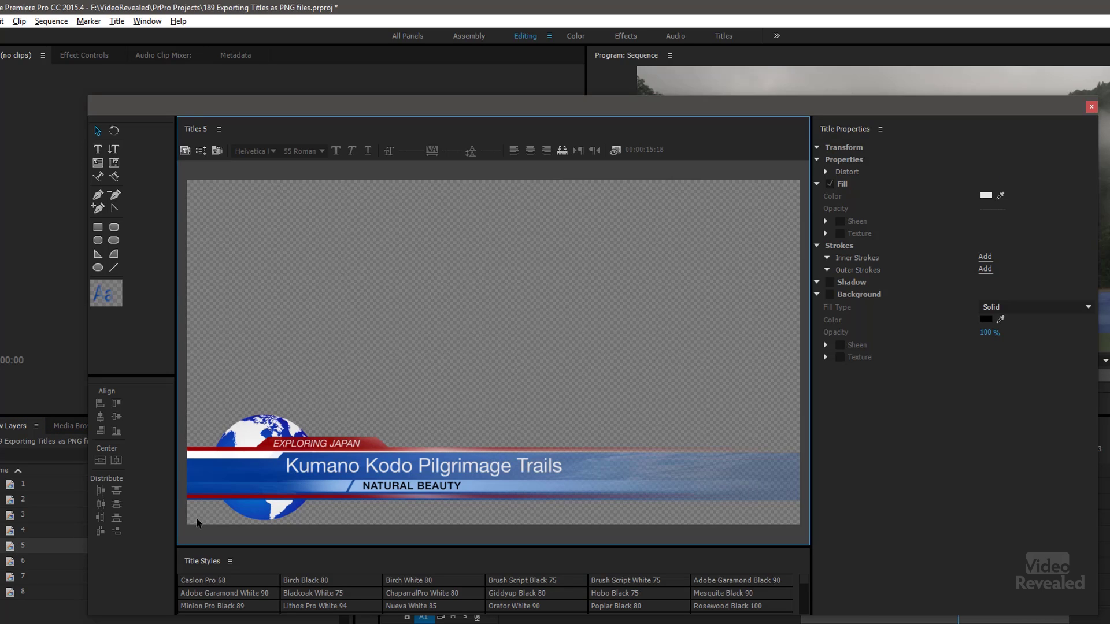
left_click(328, 468)
key("Delete")
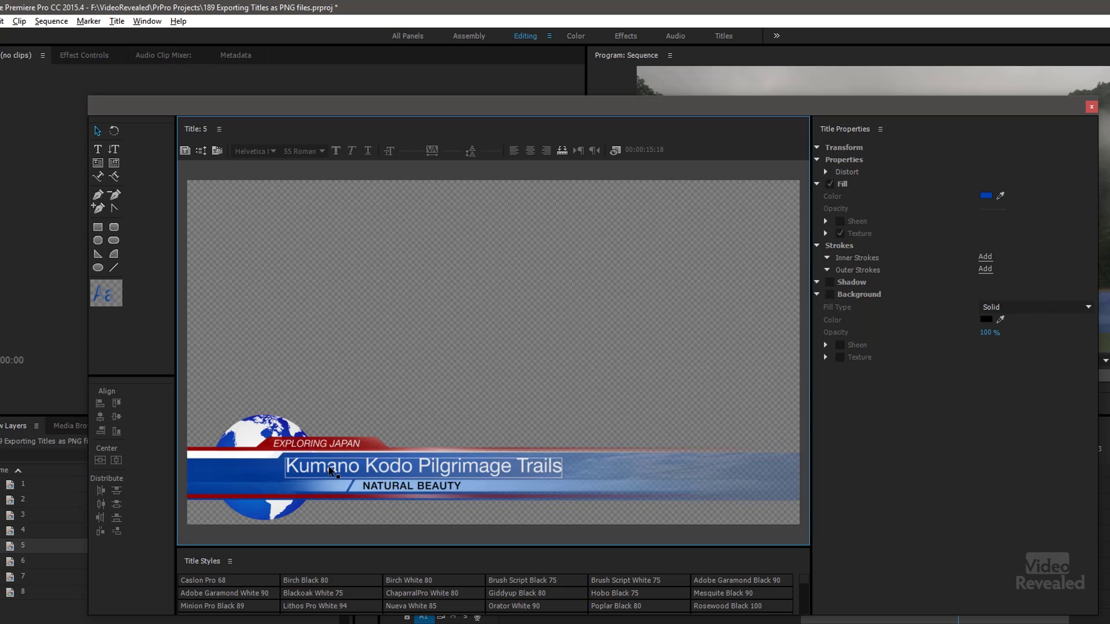
left_click(349, 483)
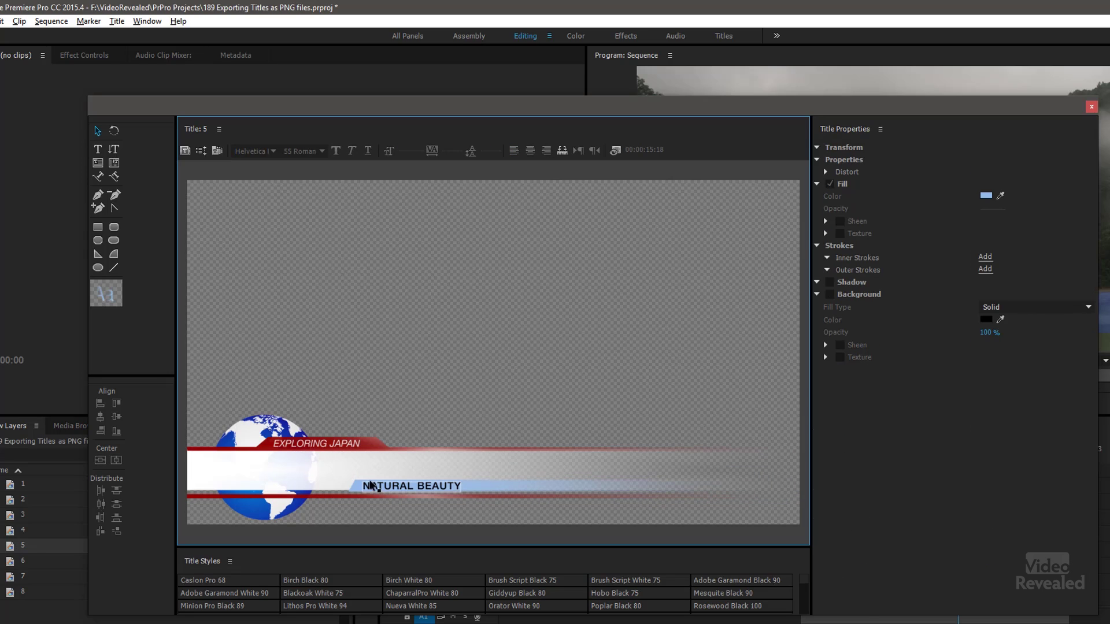
key("Delete")
left_click(363, 467)
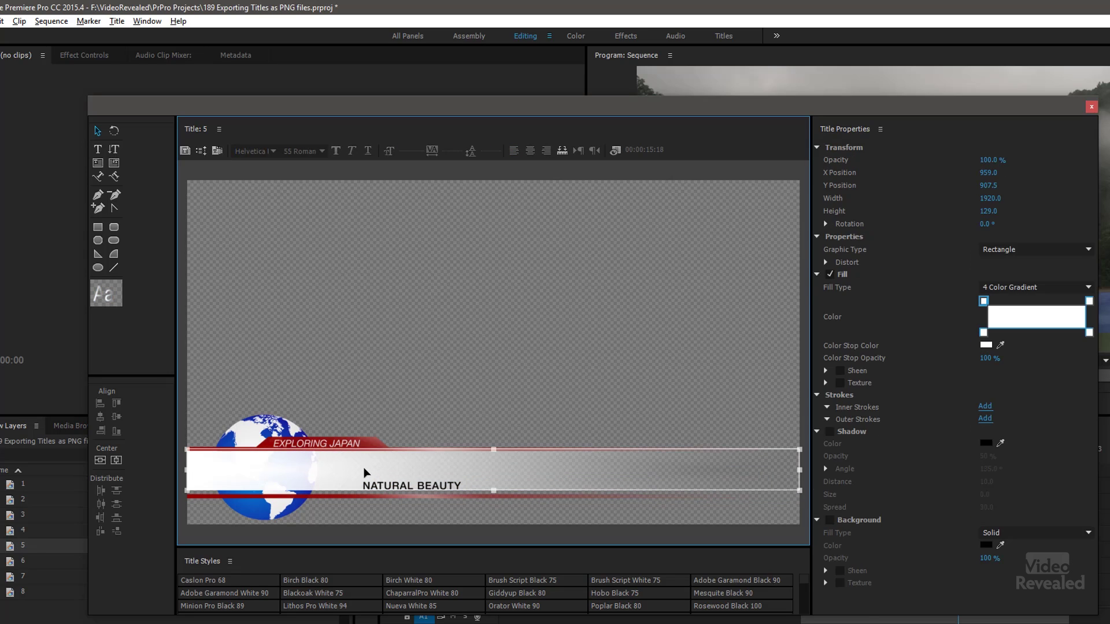
key("Delete")
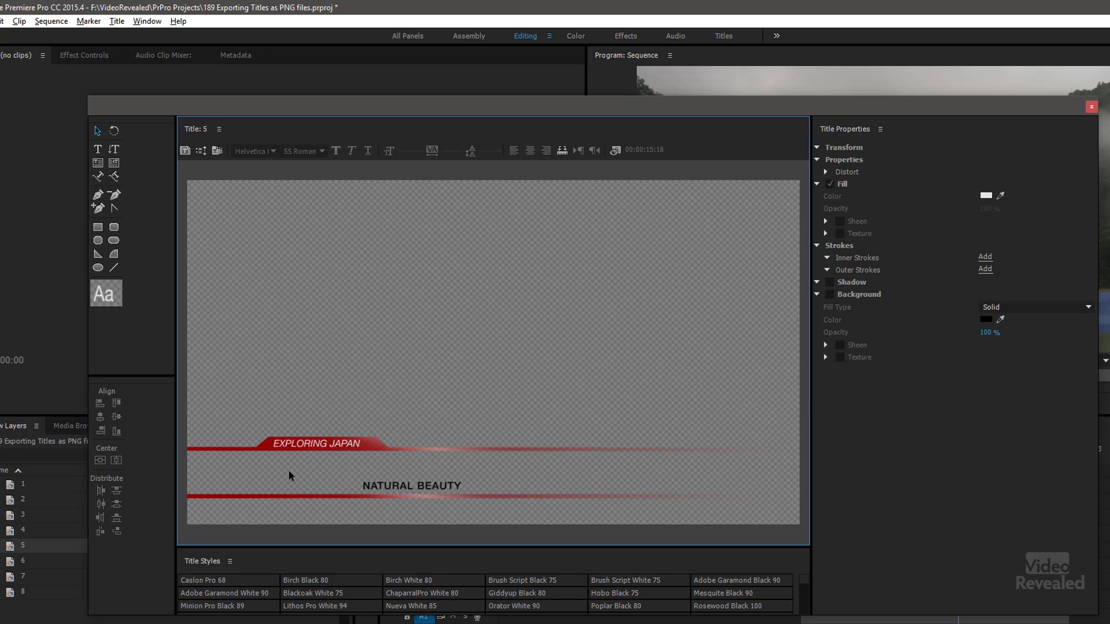
Delete Title 5's NATURAL BEAUTY and EXPLORING JAPAN texts, restoring the accidentally deleted red bar
left_click(407, 488)
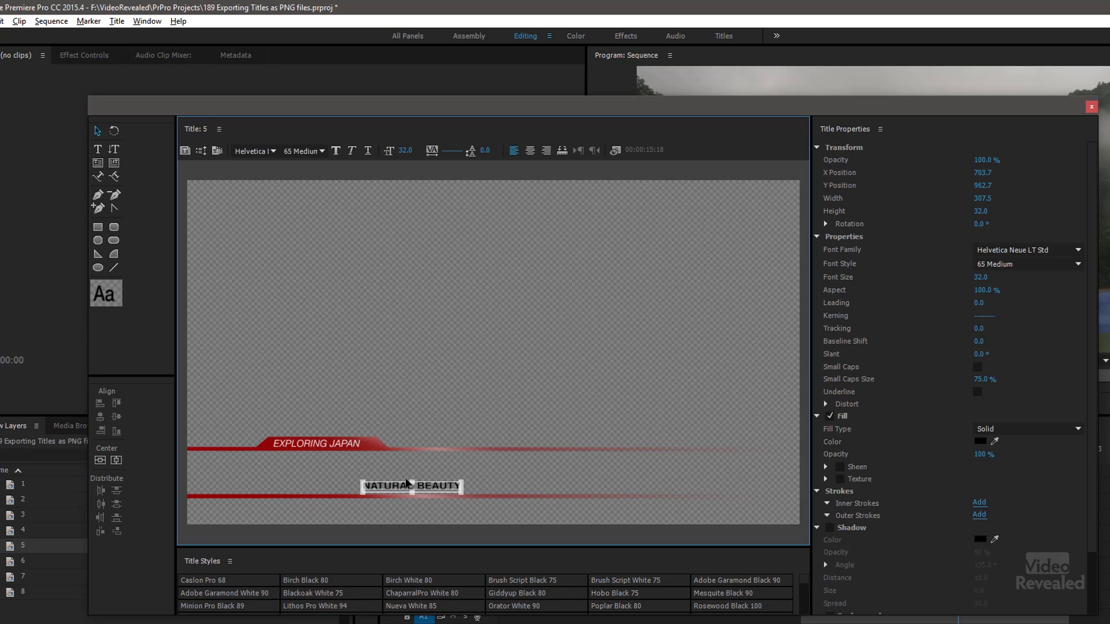
key("Delete")
left_click(325, 445)
key("Delete")
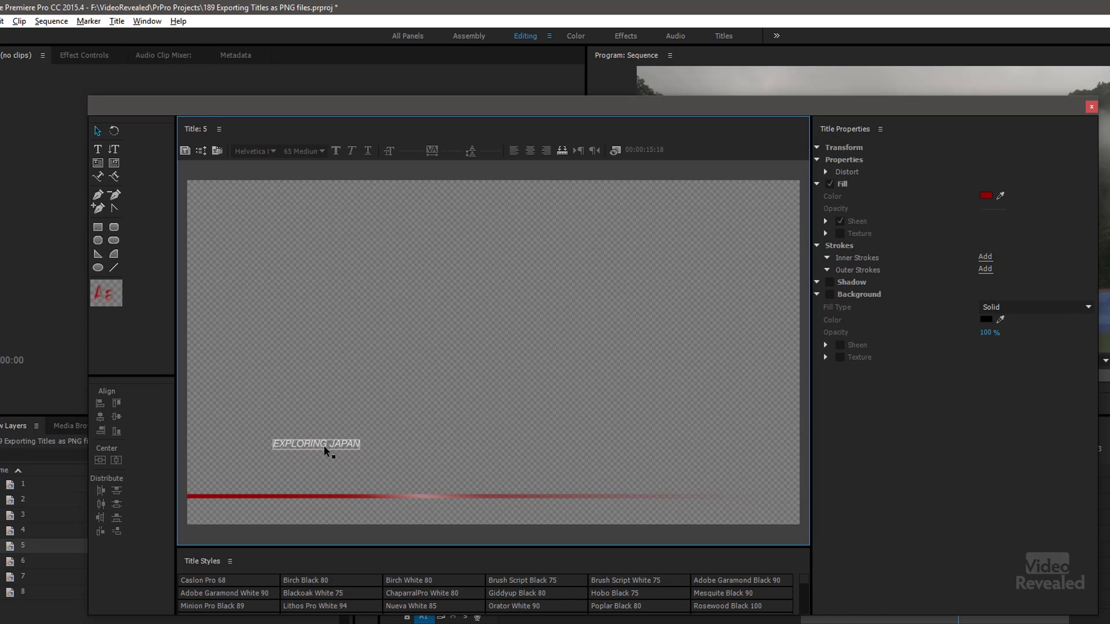
key("ctrl+z")
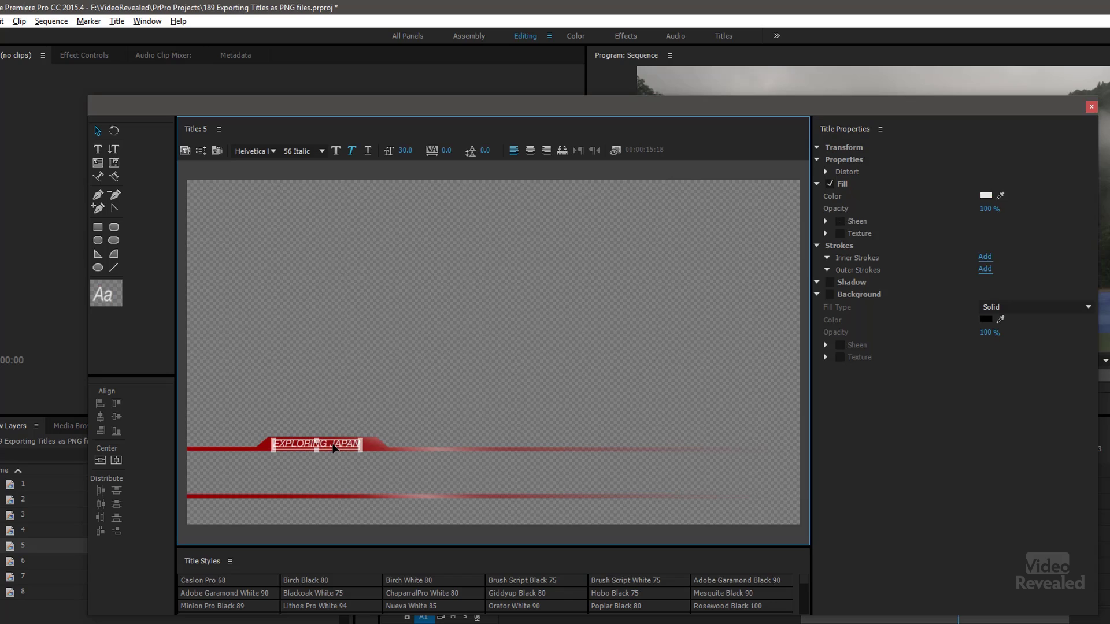
left_click(328, 443)
key("Delete")
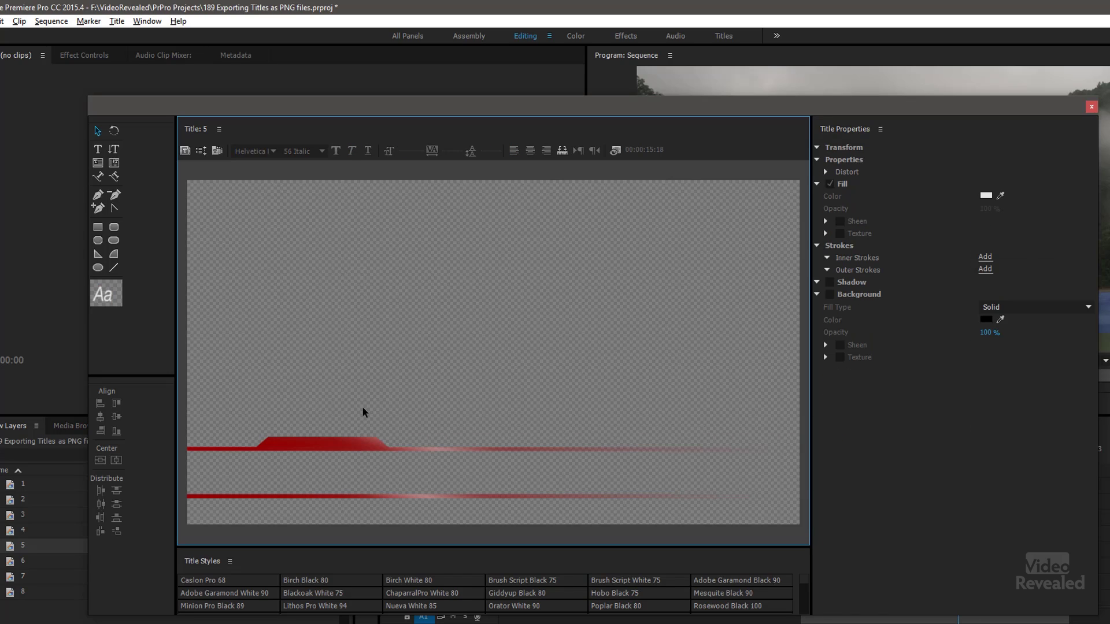
Remove Title 4's three texts, blue bar and red bar, leaving only the light-blue streak
double_click(18, 532)
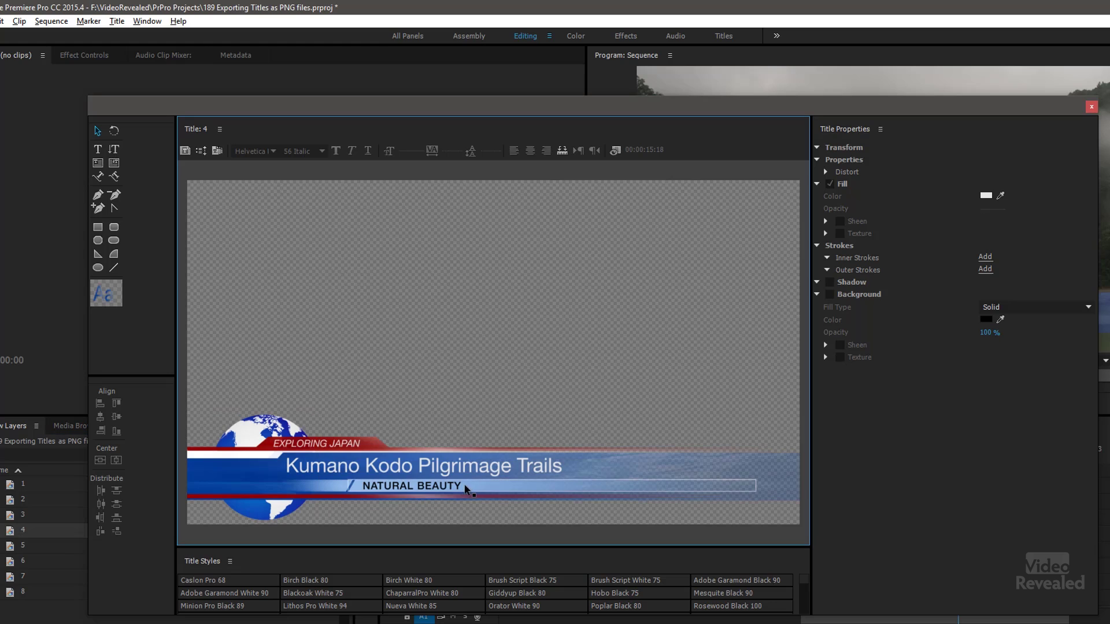
left_click(447, 490)
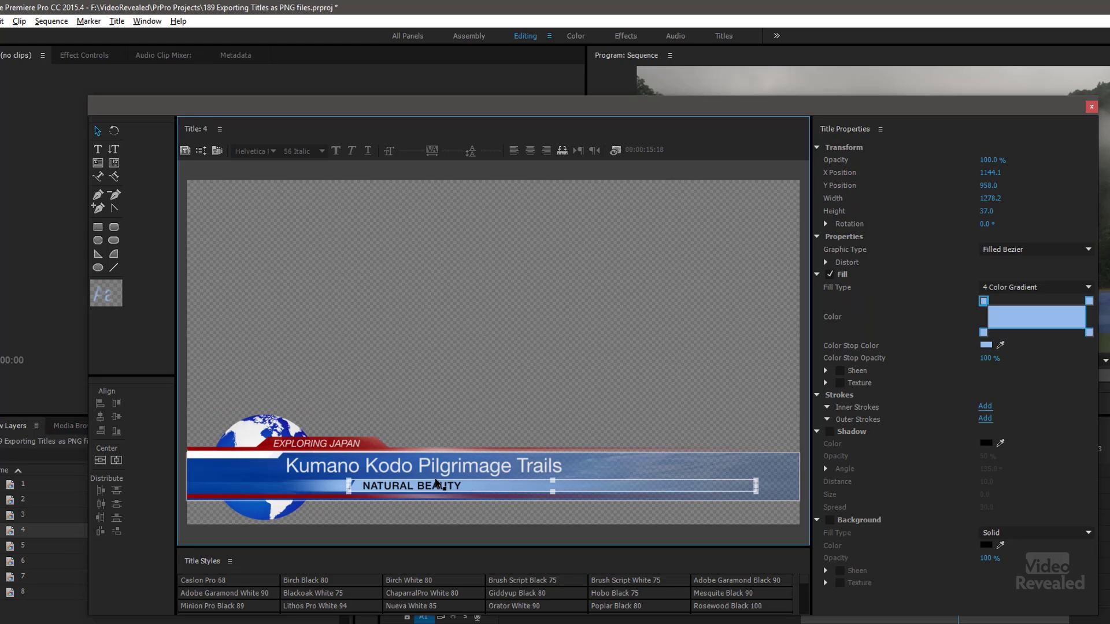
left_click(429, 490)
key("Delete")
key("Delete")
key("Delete")
key("Delete")
key("Delete")
key("Delete")
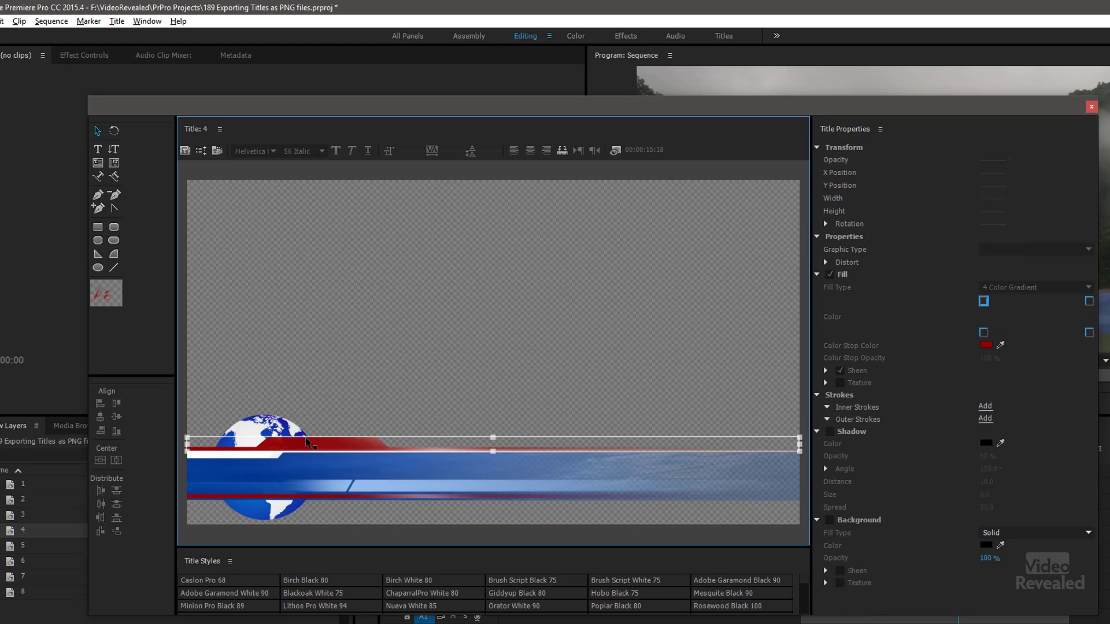
key("Delete")
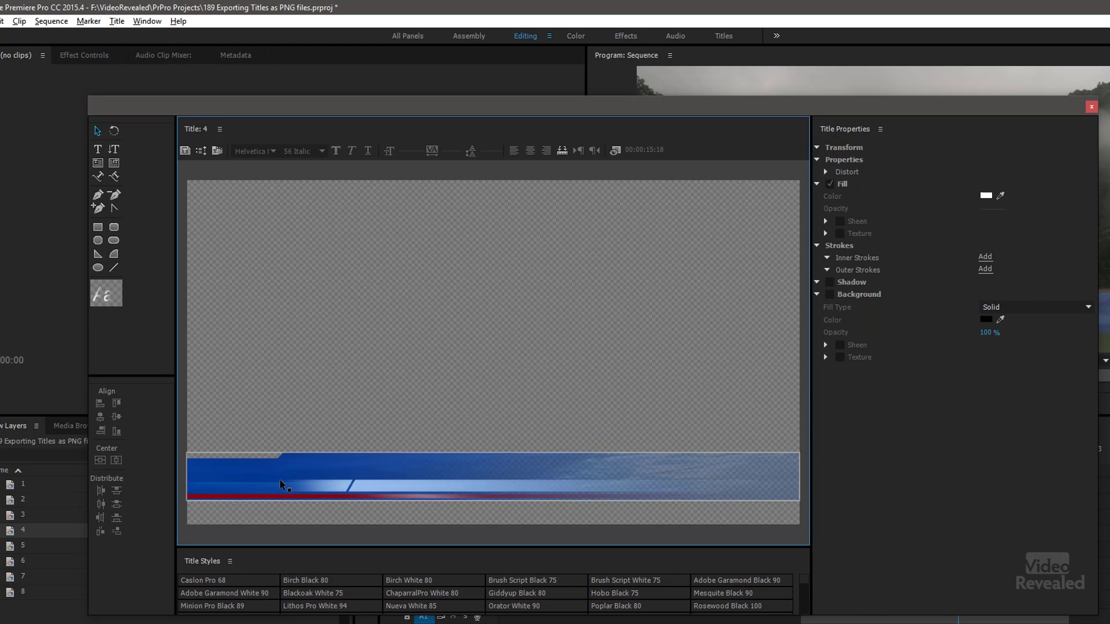
left_click(334, 469)
key("Delete")
left_click(344, 497)
key("Delete")
left_click(11, 518)
In Title 3, delete the Kumano Kodo Pilgrimage Trails text and both blue bar pieces
double_click(12, 517)
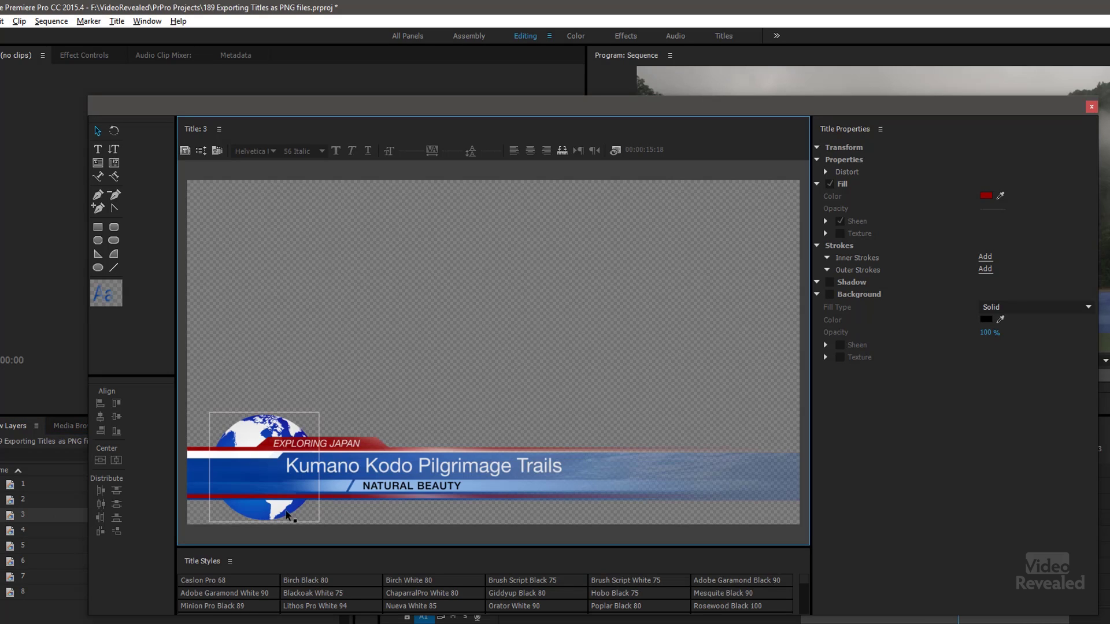
left_click(325, 447)
left_click(200, 511)
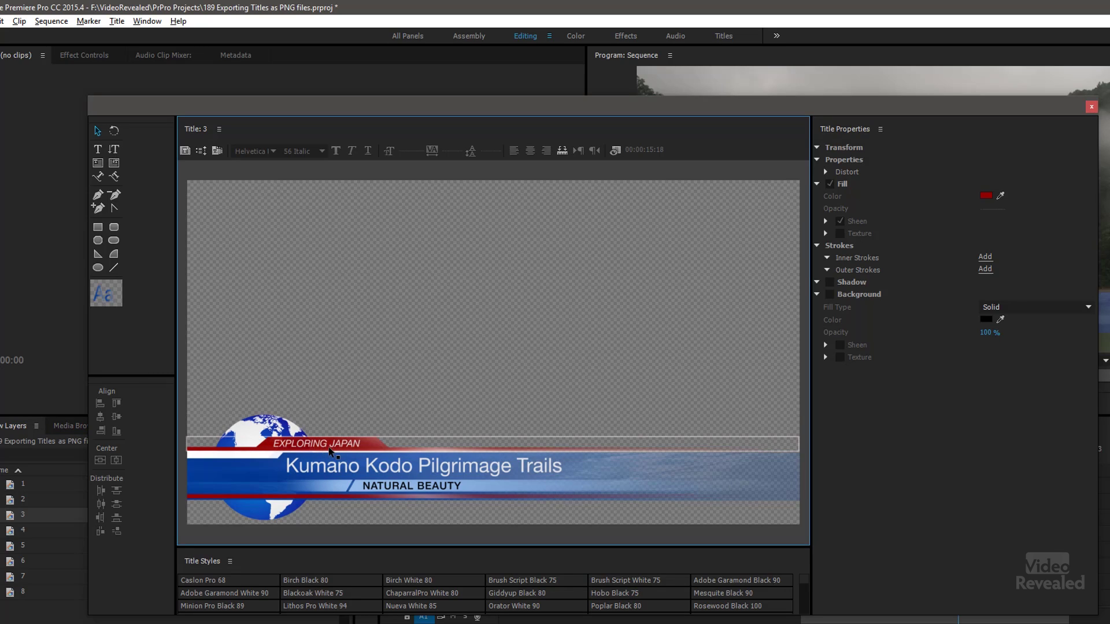
left_click(397, 473)
key("Delete")
left_click(400, 466)
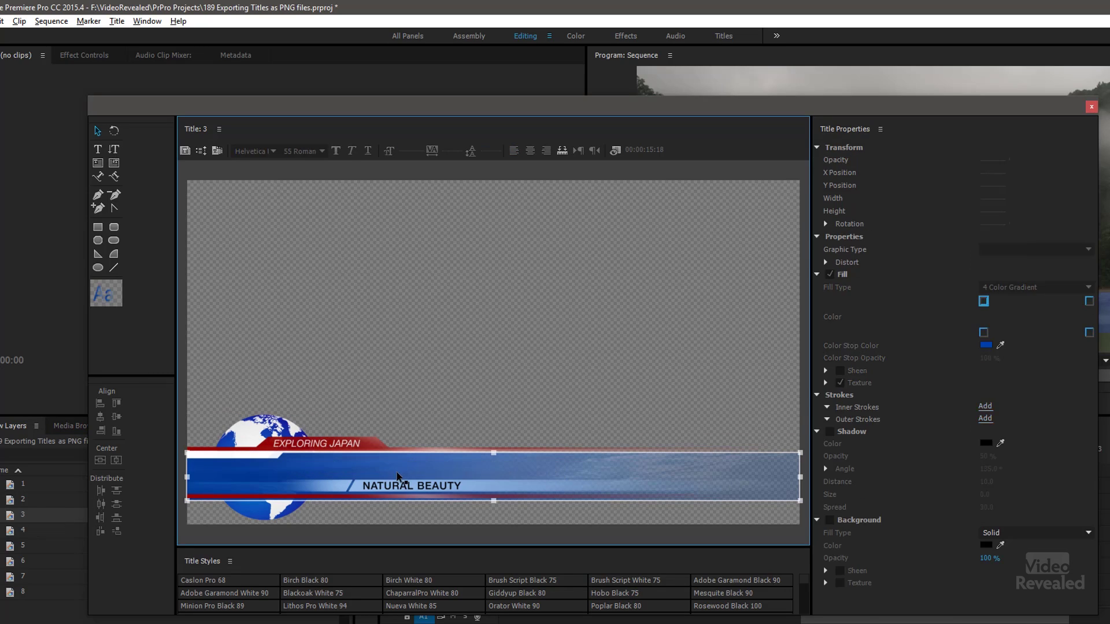
key("Delete")
left_click(397, 485)
key("Delete")
Delete Title 3's NATURAL BEAUTY text, thin red line, red bar and globe
left_click(376, 487)
key("Delete")
left_click(367, 496)
key("Delete")
left_click(386, 449)
key("Delete")
left_click(278, 482)
key("Delete")
In Title 2, delete the globe, the red EXPLORING JAPAN bar and its text
left_click(17, 500)
left_click(379, 473)
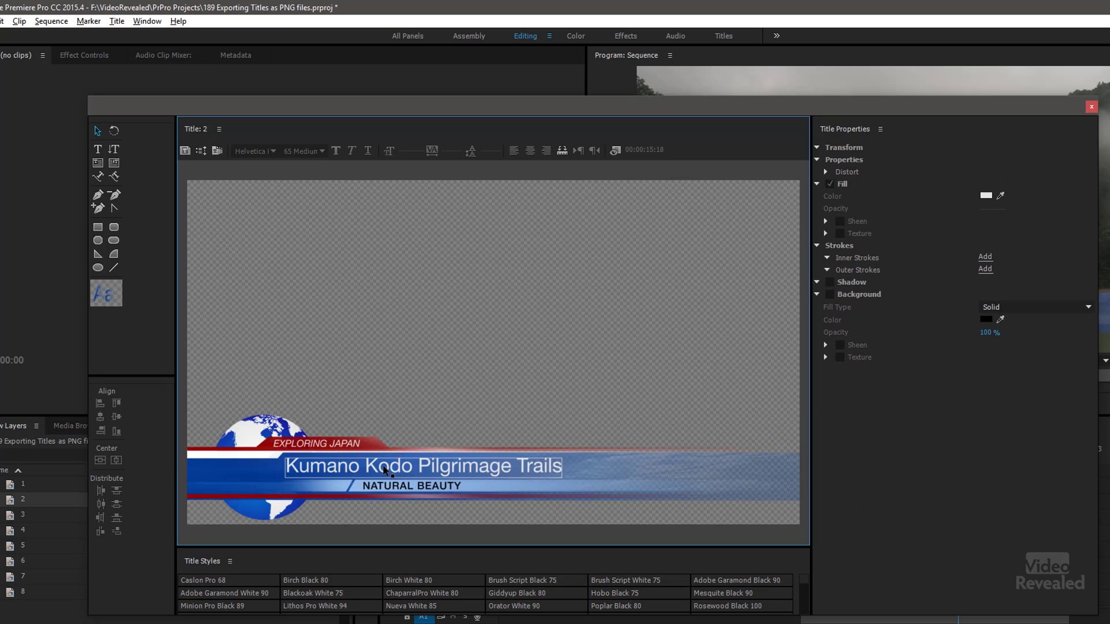
left_click(278, 449)
left_click(278, 450)
key("Delete")
left_click(279, 449)
key("Delete")
left_click(267, 453)
key("Delete")
Delete Title 2's blue gradient bar, NATURAL BEAUTY text, light-blue bar and red bar, keeping the heading
left_click(257, 458)
left_click(263, 471)
key("Delete")
left_click(378, 488)
key("Delete")
left_click(379, 488)
key("Delete")
left_click(377, 495)
key("Delete")
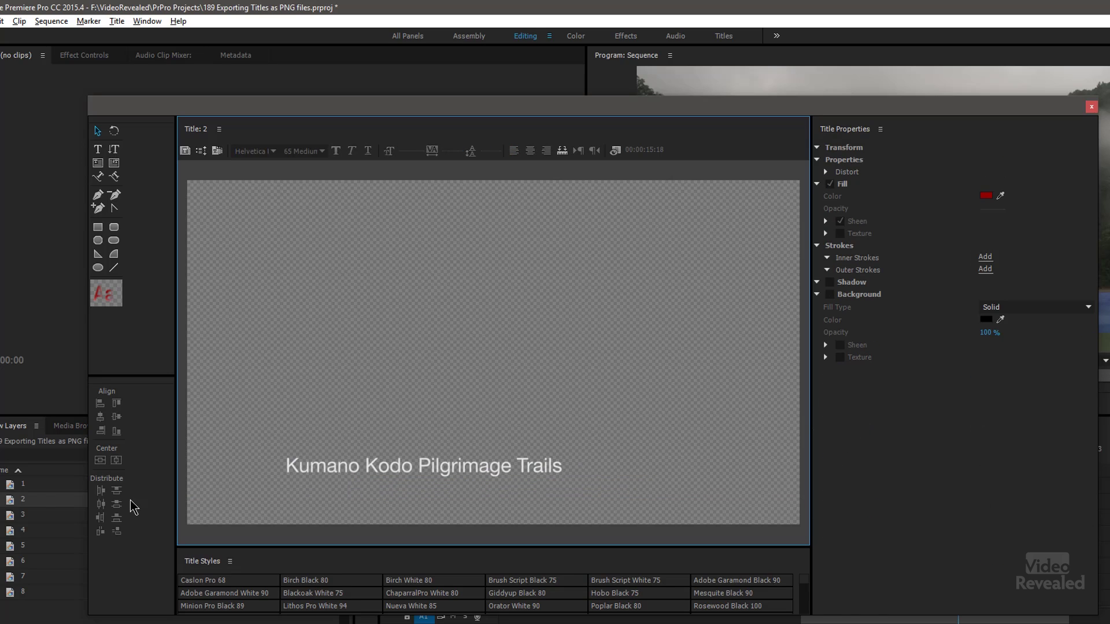
In Title 1, delete the main title text, red bar and EXPLORING JAPAN text
left_click(23, 485)
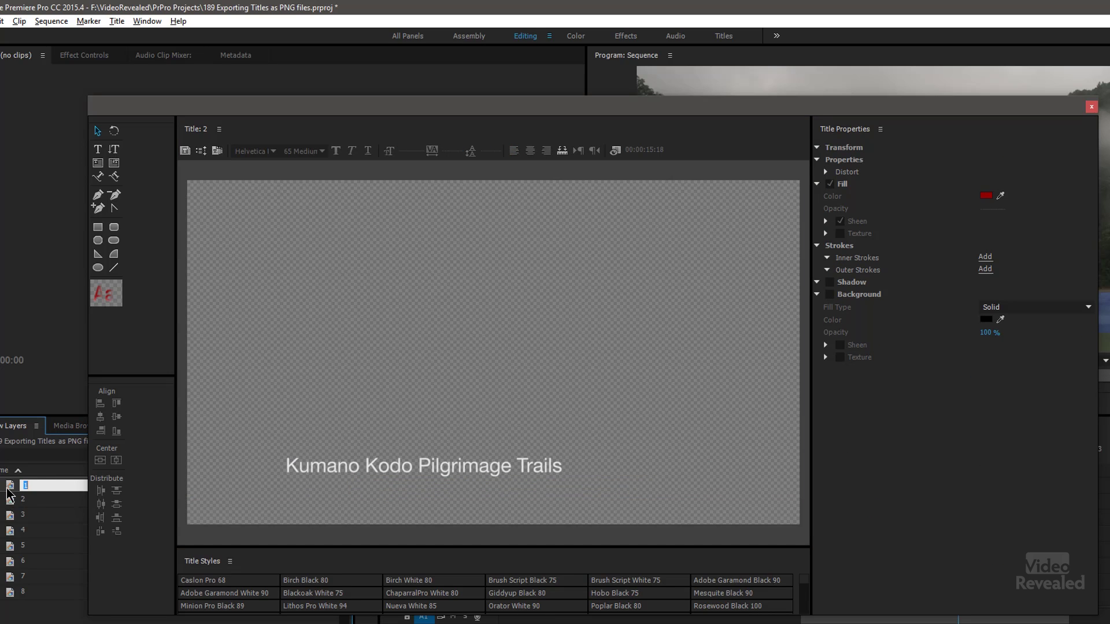
double_click(9, 486)
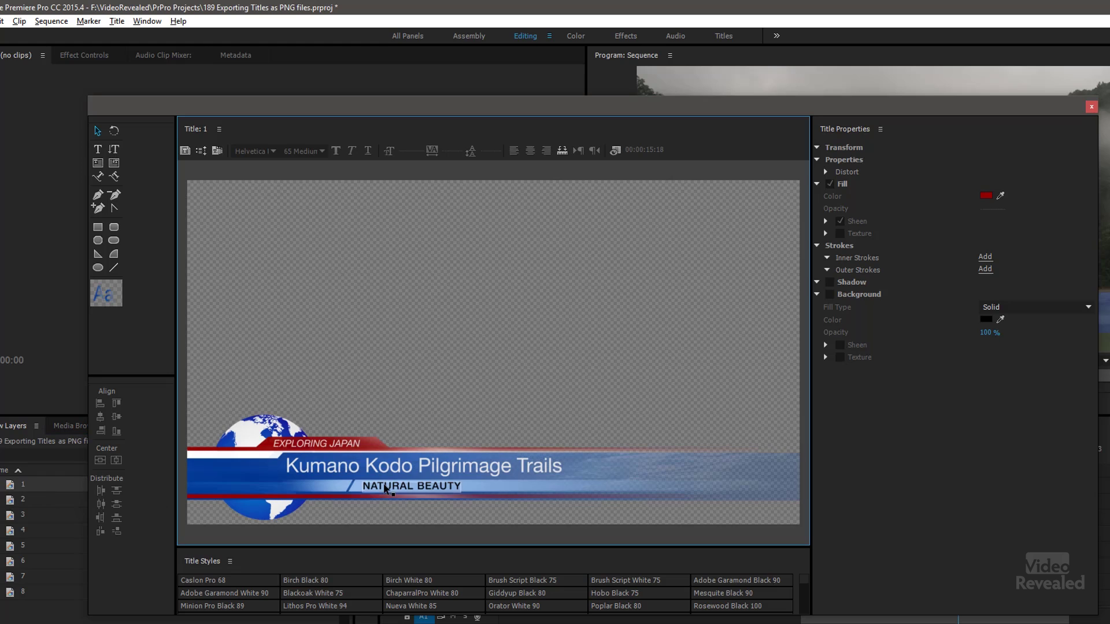
left_click(480, 490)
left_click(497, 473)
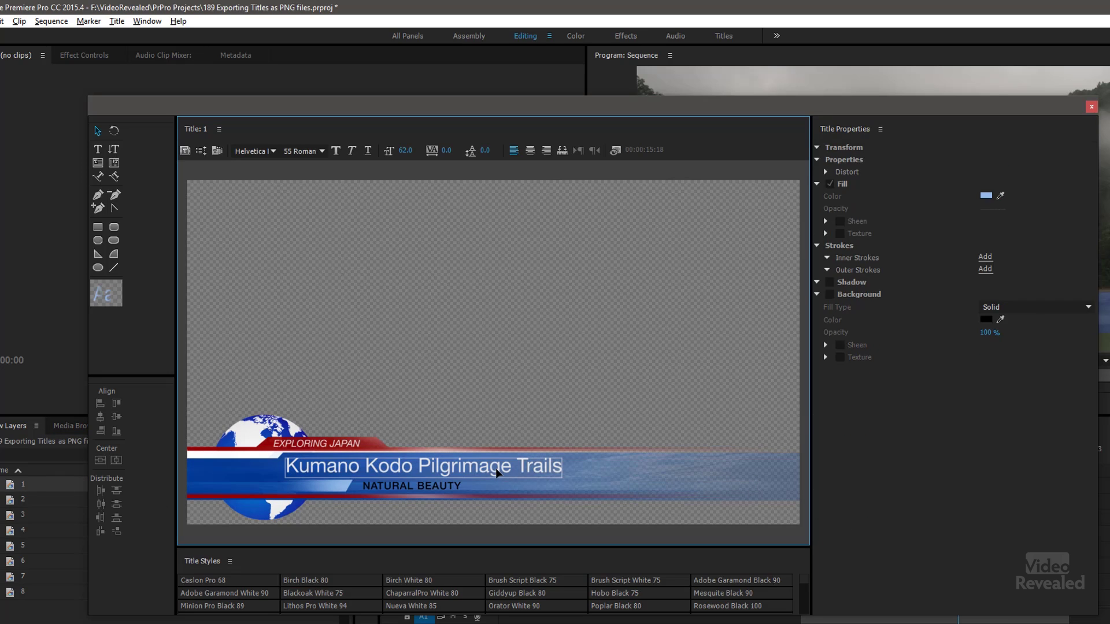
key("Delete")
left_click(404, 448)
key("Delete")
left_click(315, 443)
key("Delete")
Delete Title 1's globe, blue, white and red bars and small blue shape, then close the Titler
left_click(268, 440)
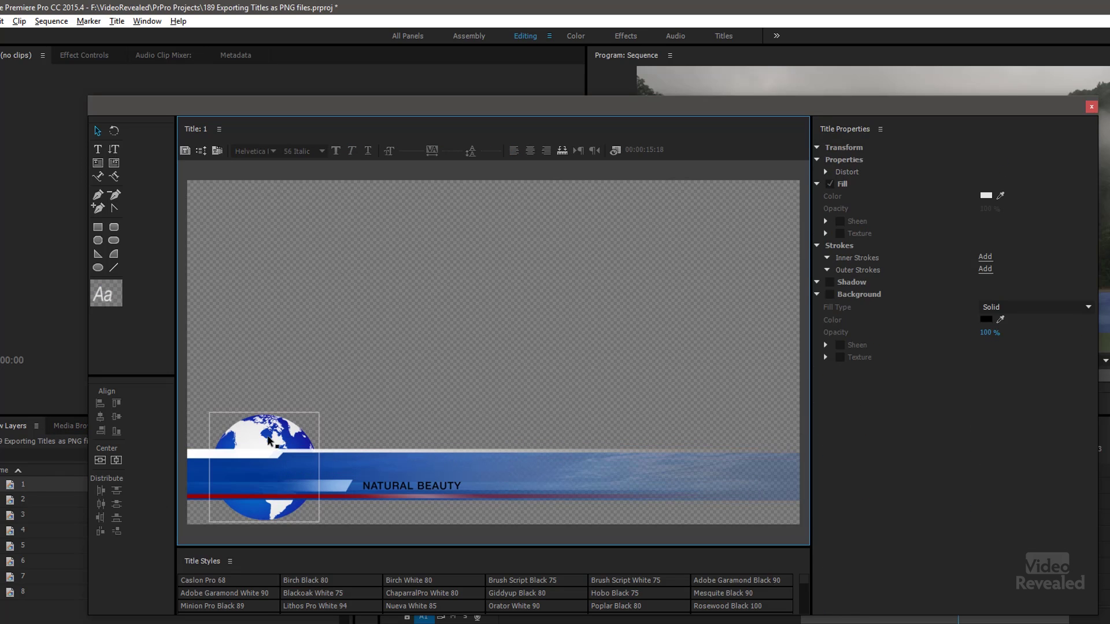
key("Delete")
left_click(302, 465)
key("Delete")
left_click(279, 469)
key("Delete")
left_click(312, 489)
key("Delete")
left_click(313, 496)
key("Delete")
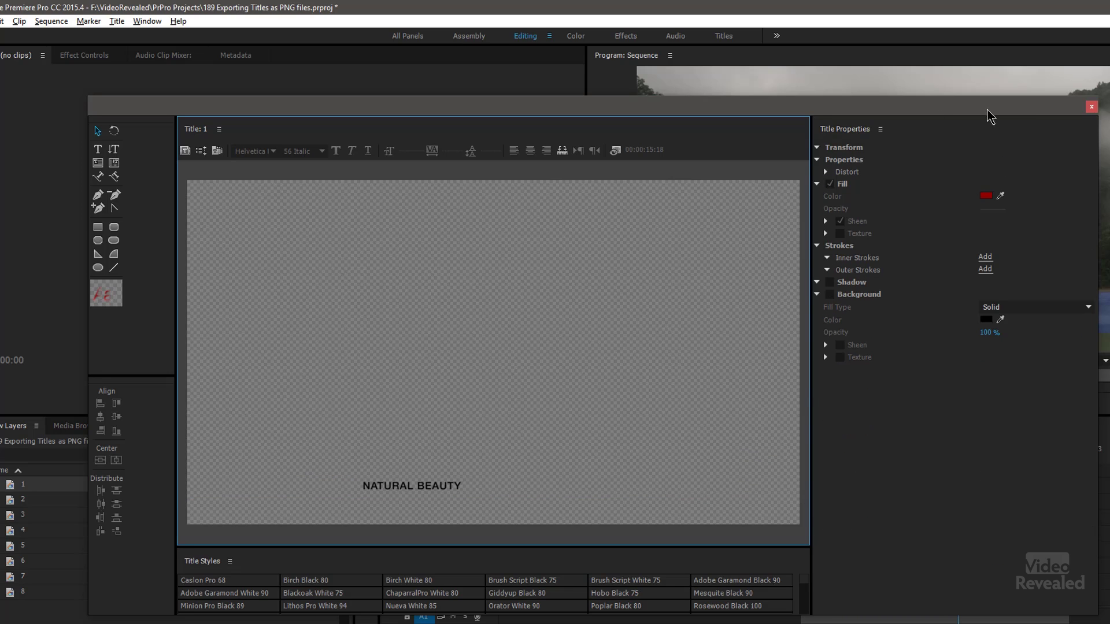
left_click_drag(1094, 108, 1098, 114)
left_click(1095, 112)
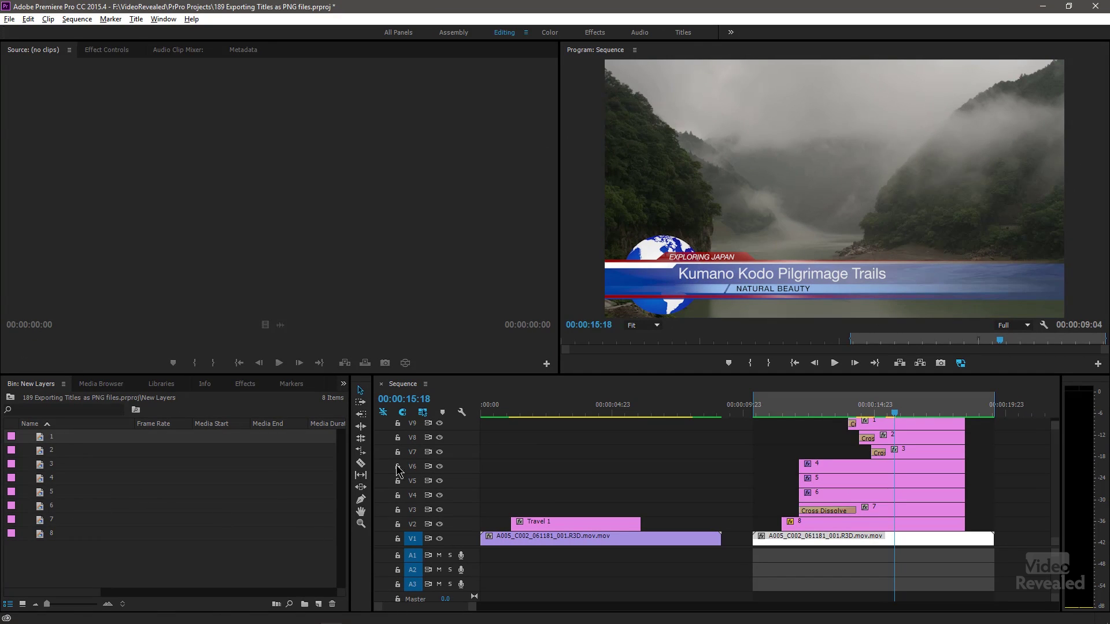
Hide the V1 river footage so the globe title plays over black
left_click_drag(794, 417, 875, 409)
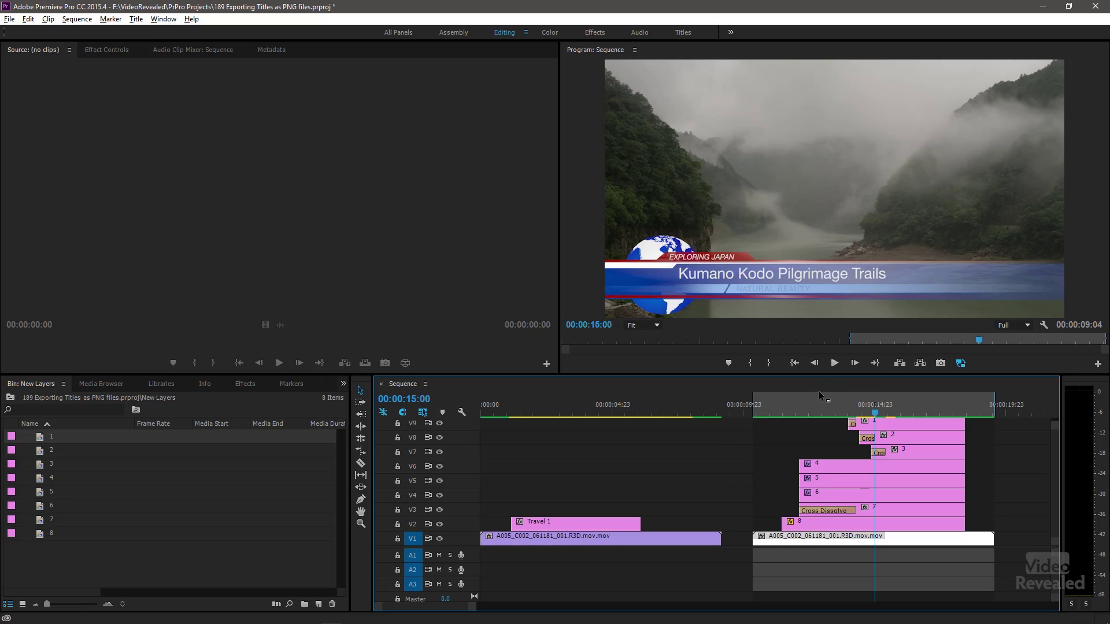
left_click(804, 413)
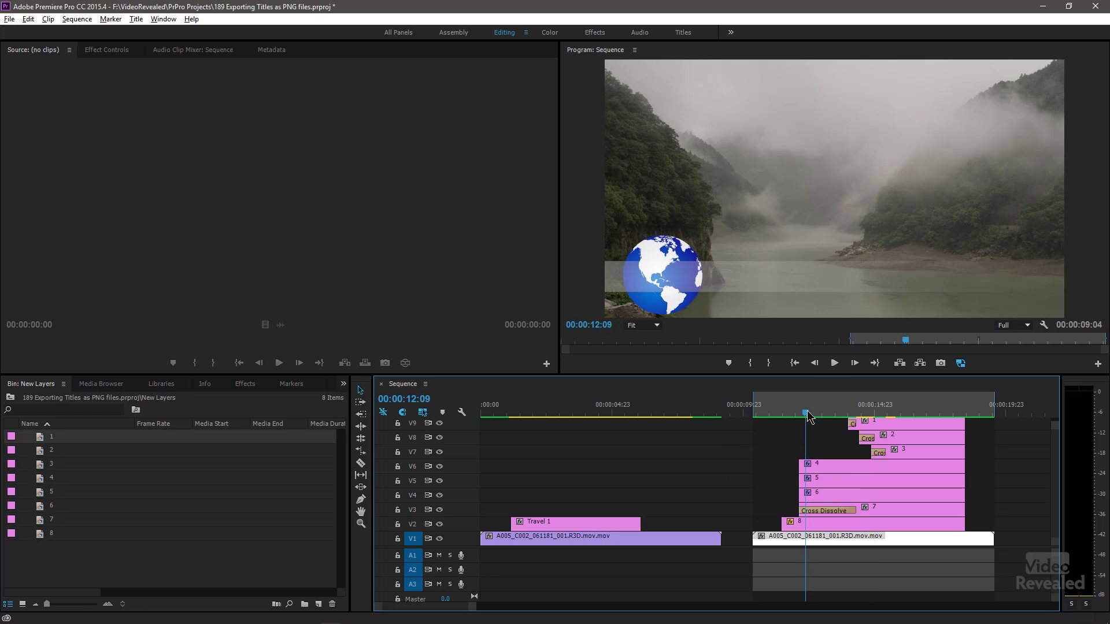
left_click(439, 538)
mouse_move(808, 411)
left_mouse_down()
mouse_move(785, 414)
mouse_move(796, 413)
left_mouse_up()
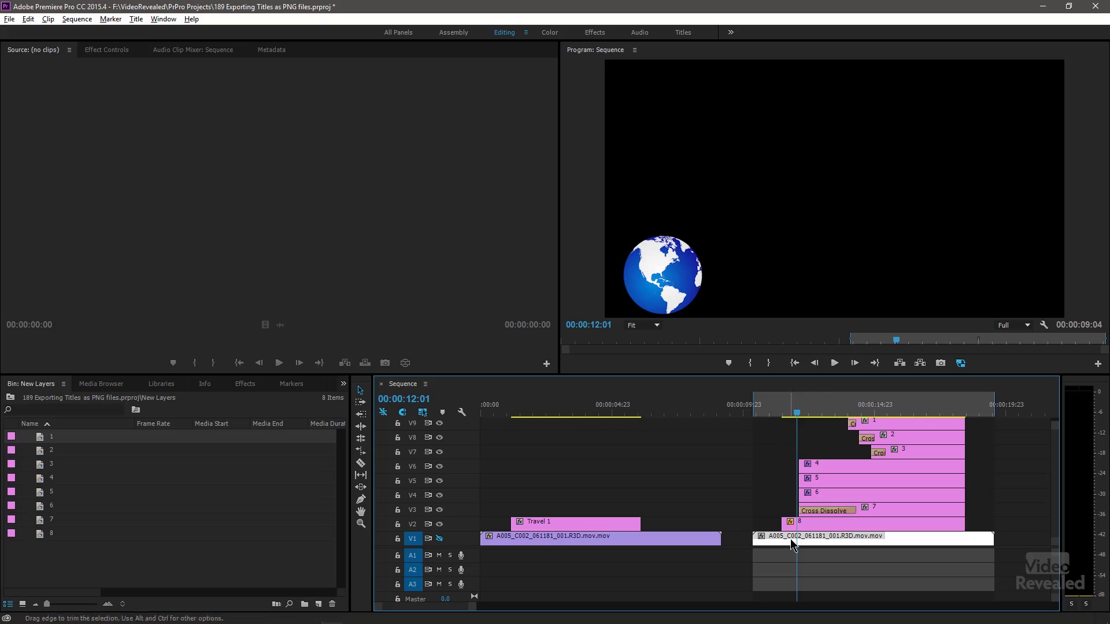
Show title clip 8's Scale keyframes in Effect Controls and preview its growth
left_click(828, 527)
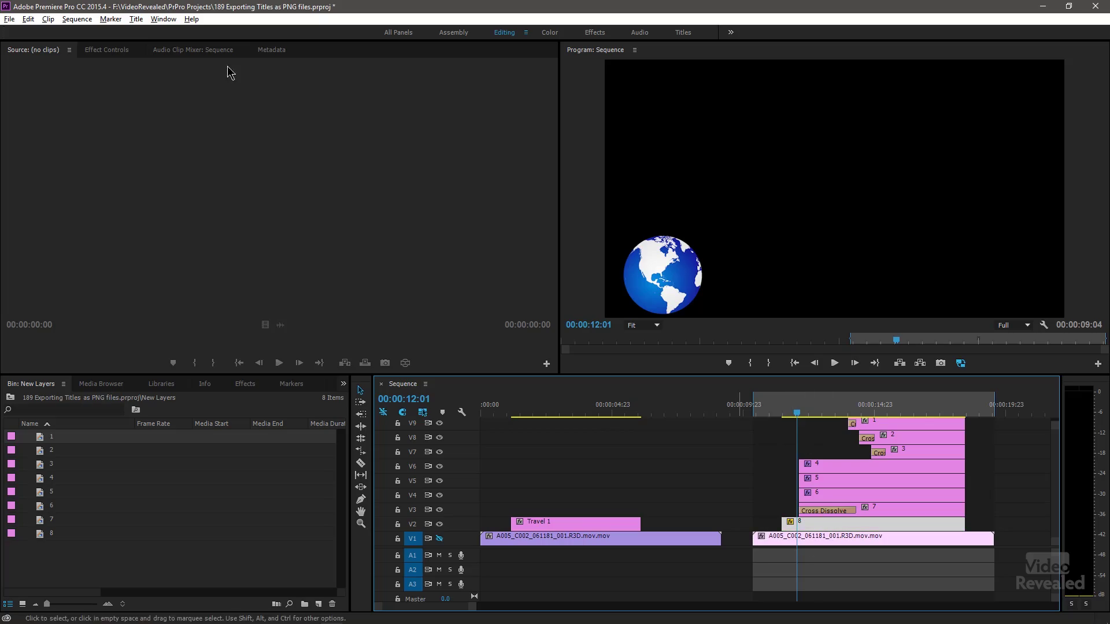
left_click(106, 50)
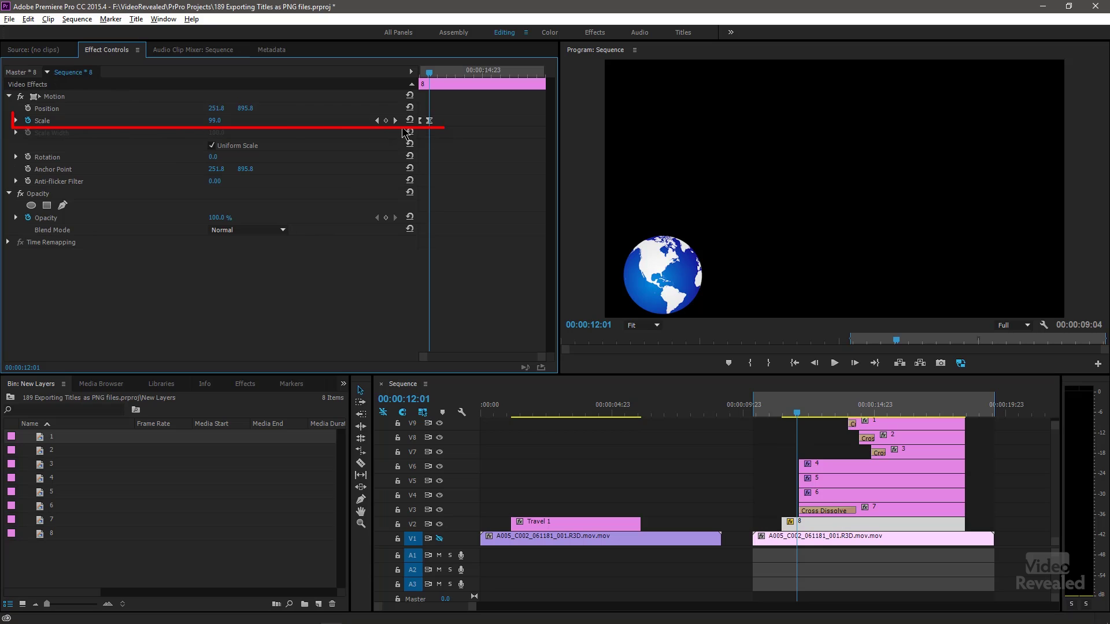
mouse_move(791, 418)
left_mouse_down()
mouse_move(781, 416)
mouse_move(807, 426)
left_mouse_up()
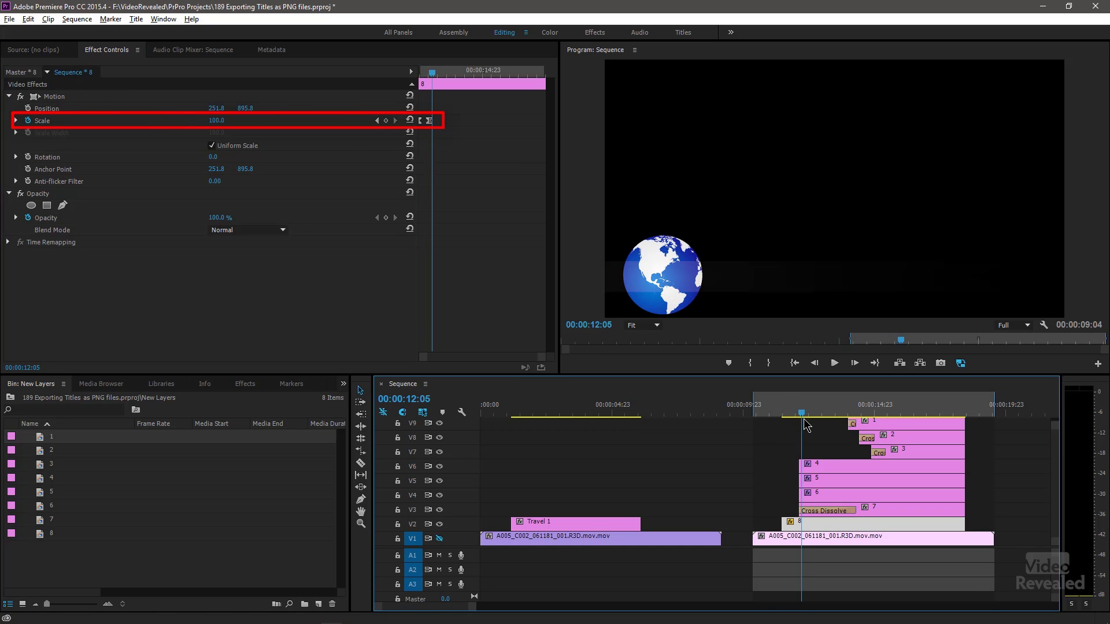
Select title clip 6 to view its Crop keyframes, and scrub to 00:00:16:14 as the lower third assembles
left_click_drag(803, 415, 855, 431)
left_click(833, 495)
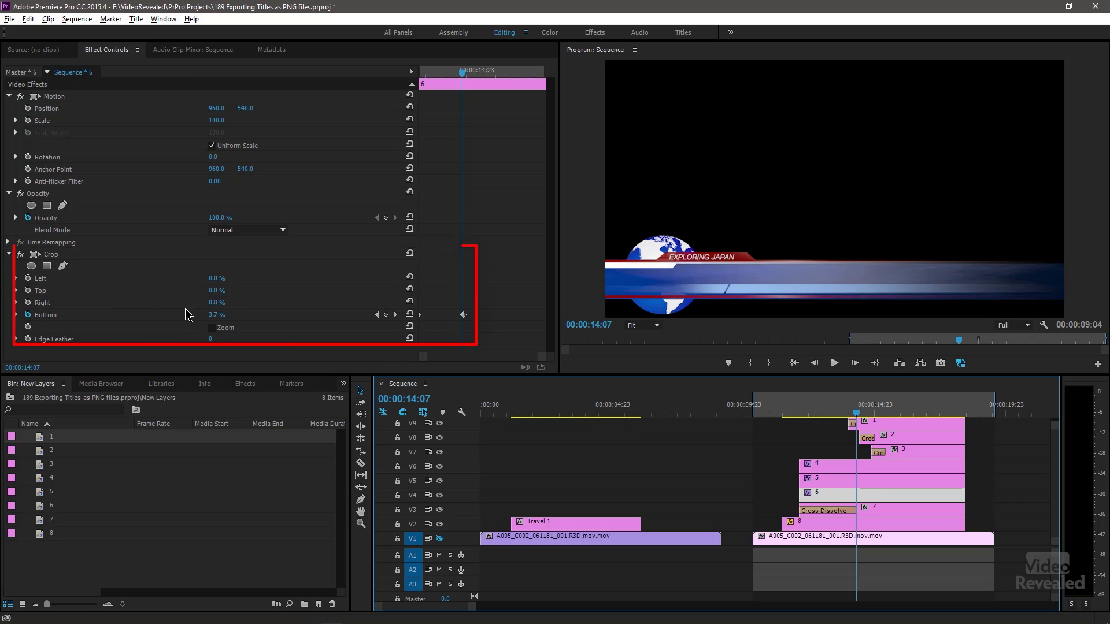
mouse_move(856, 415)
left_mouse_down()
mouse_move(835, 416)
mouse_move(860, 400)
left_mouse_up()
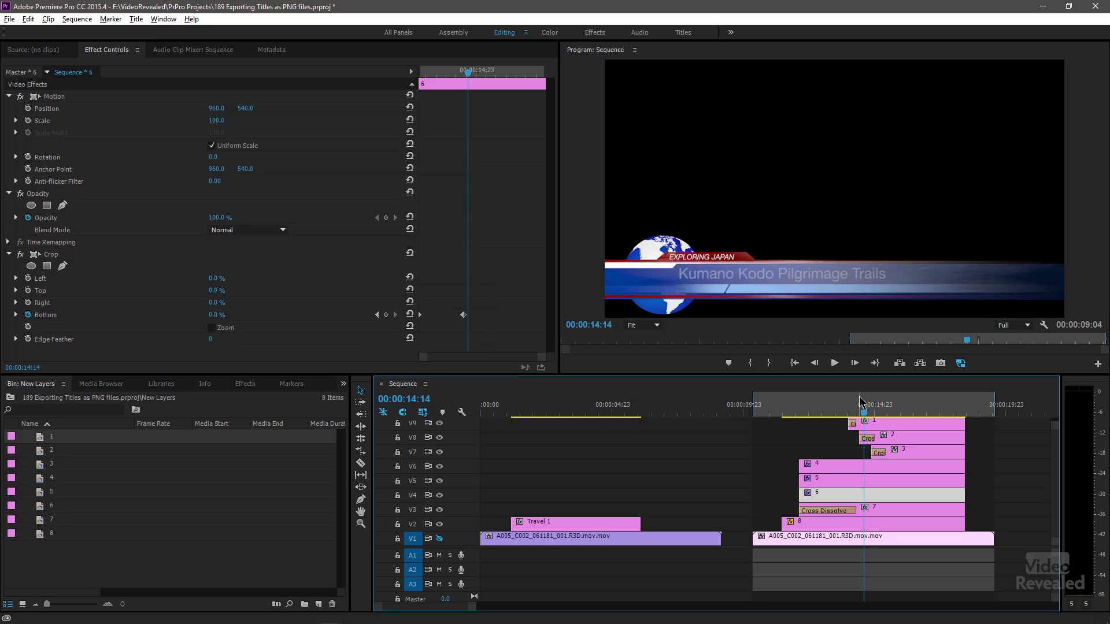
left_click_drag(854, 412, 912, 410)
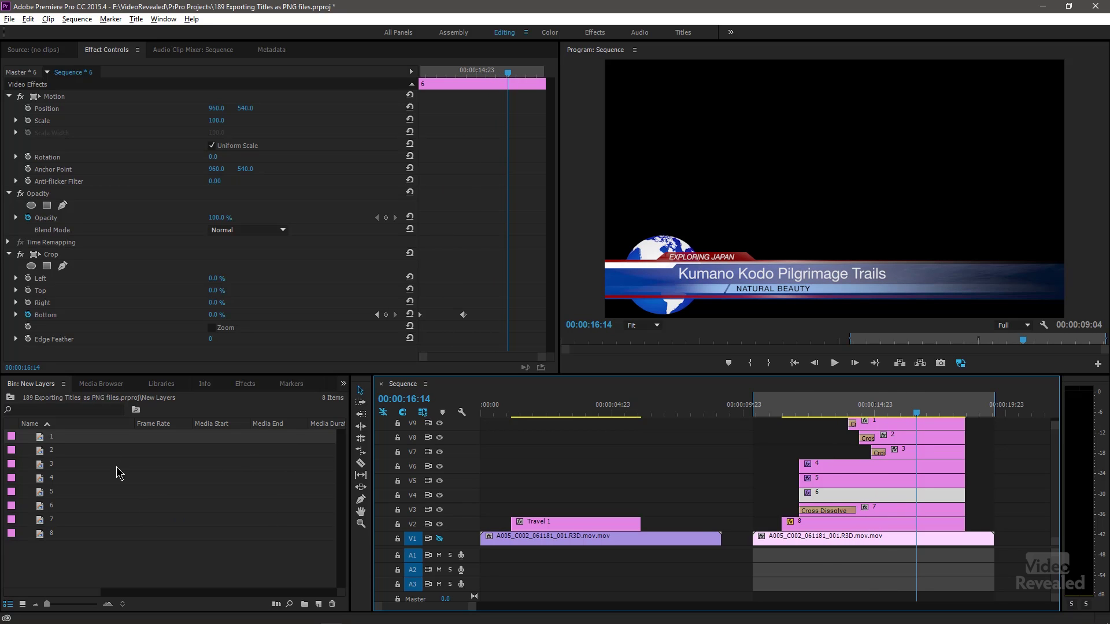
Load title 8 into the Source monitor and display it over the Transparency Grid
left_click(35, 51)
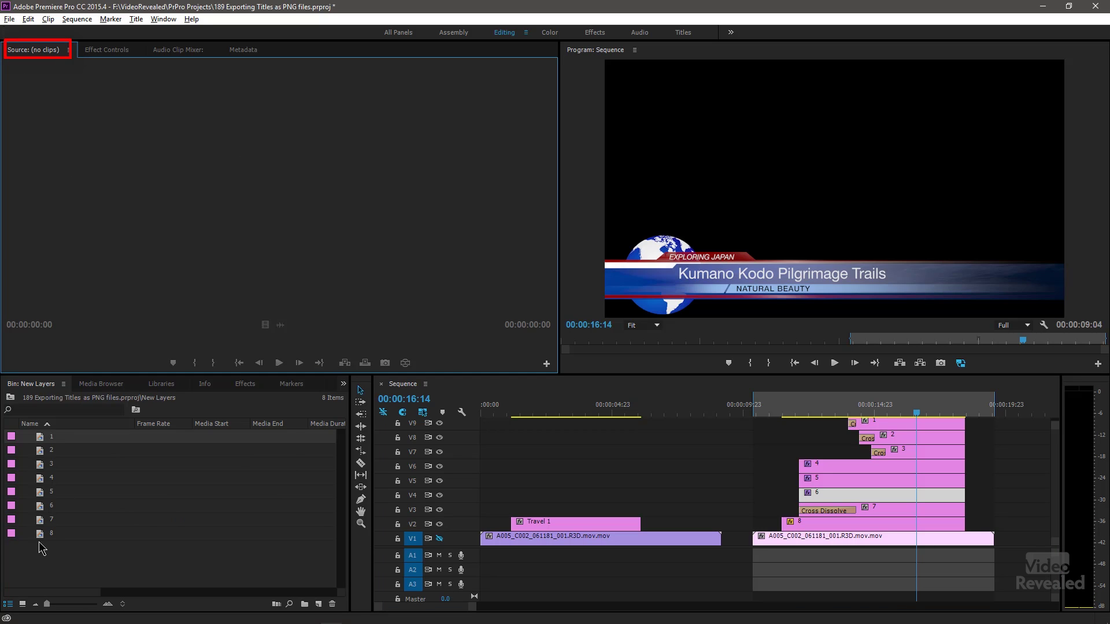
left_click_drag(43, 539, 52, 516)
left_click_drag(159, 223, 162, 228)
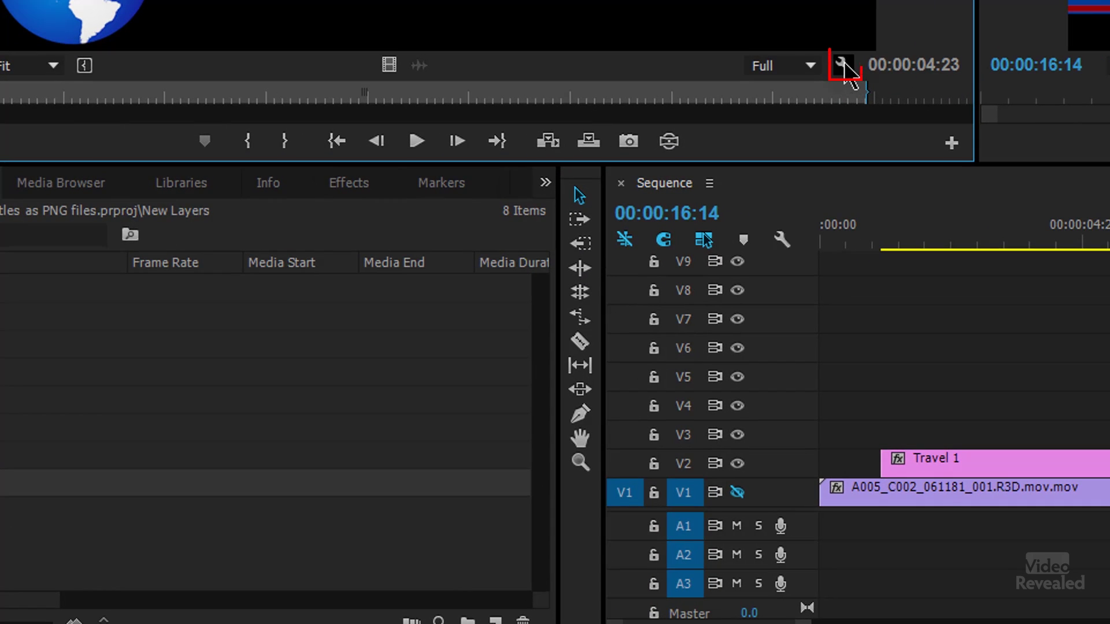
left_click(842, 63)
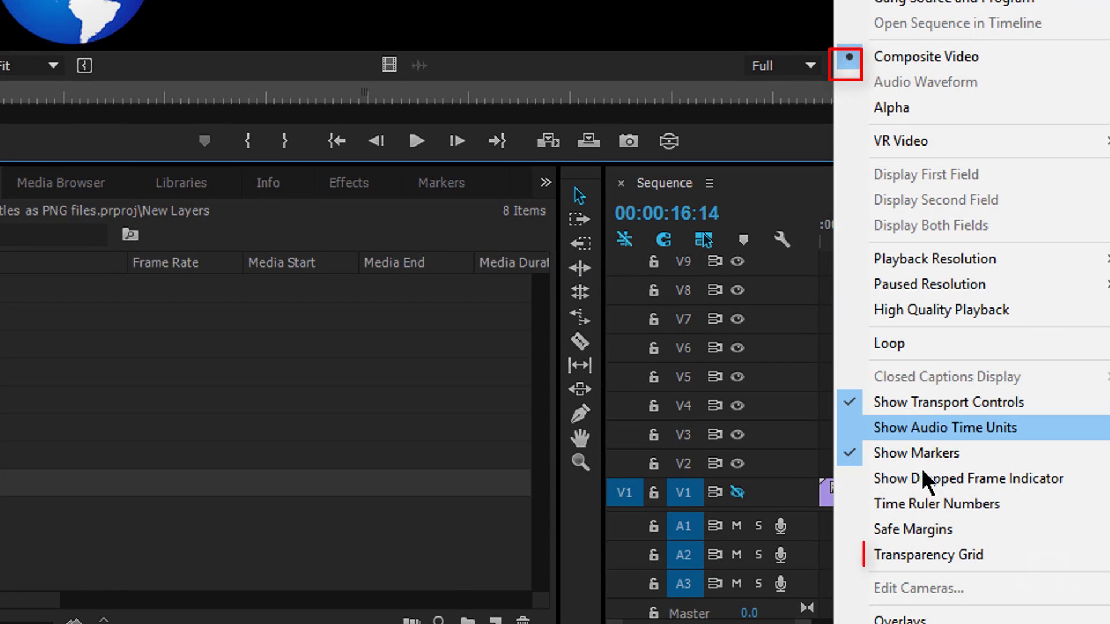
left_click(885, 557)
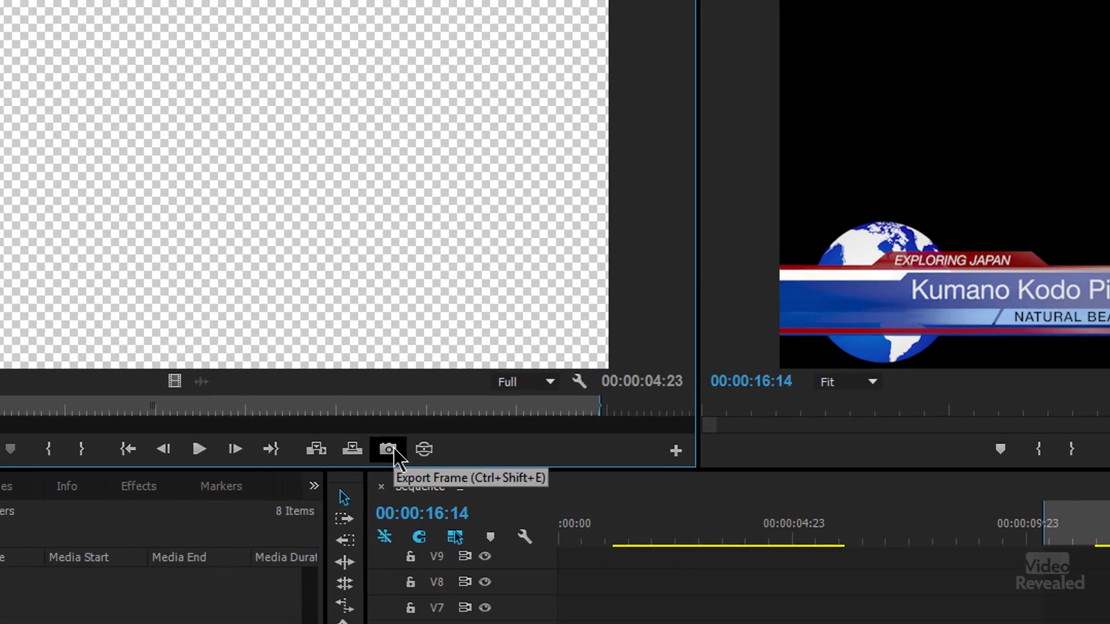
left_click(581, 545)
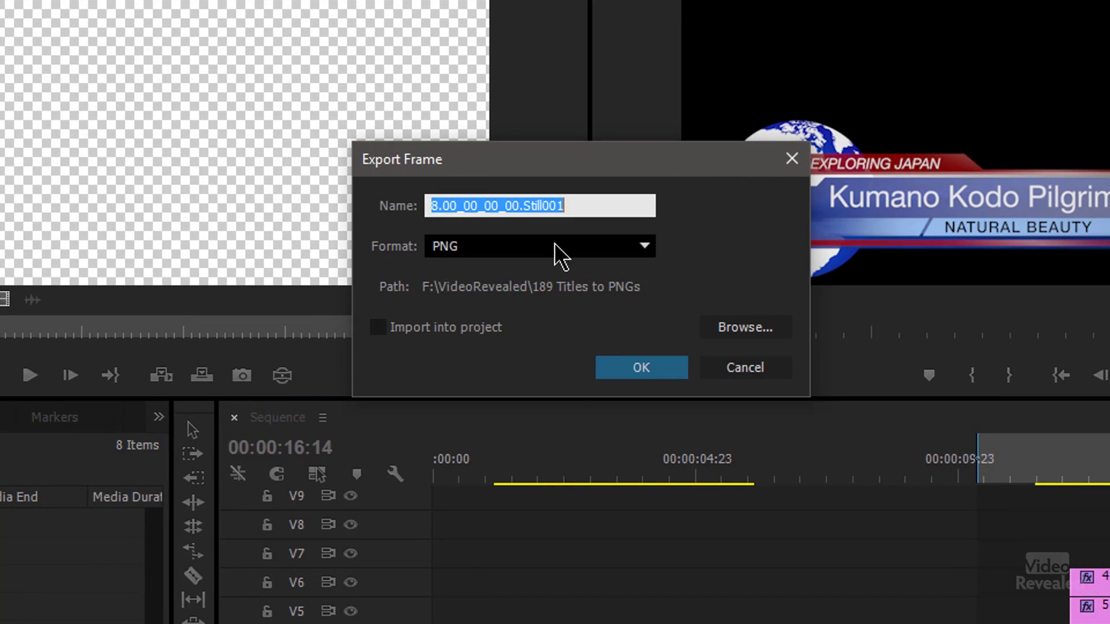
left_click(550, 259)
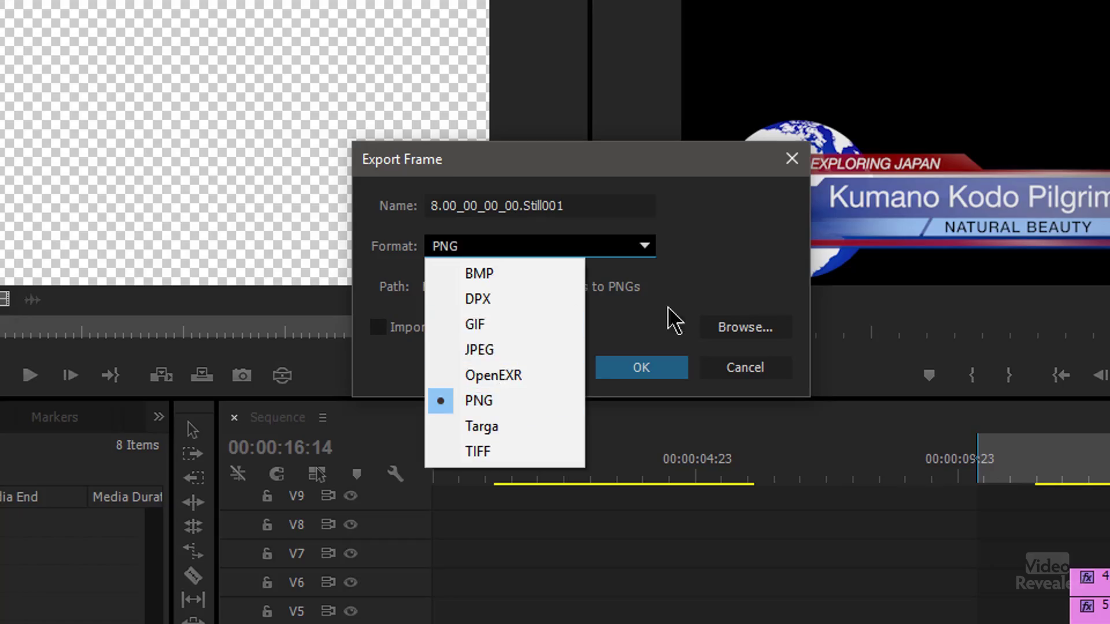
left_click(681, 304)
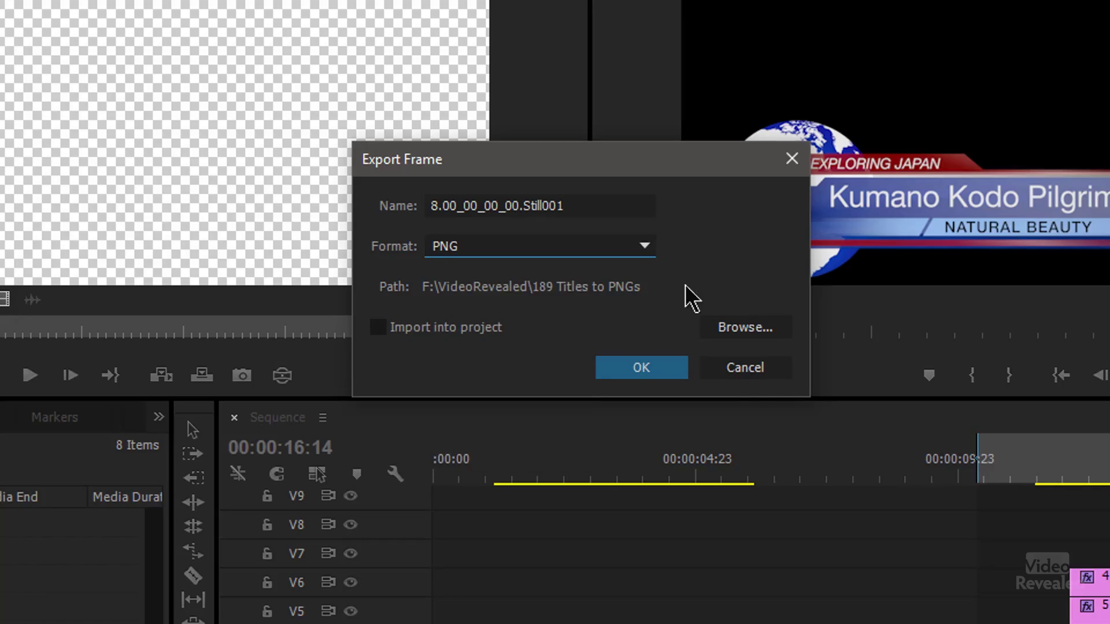
left_click(745, 368)
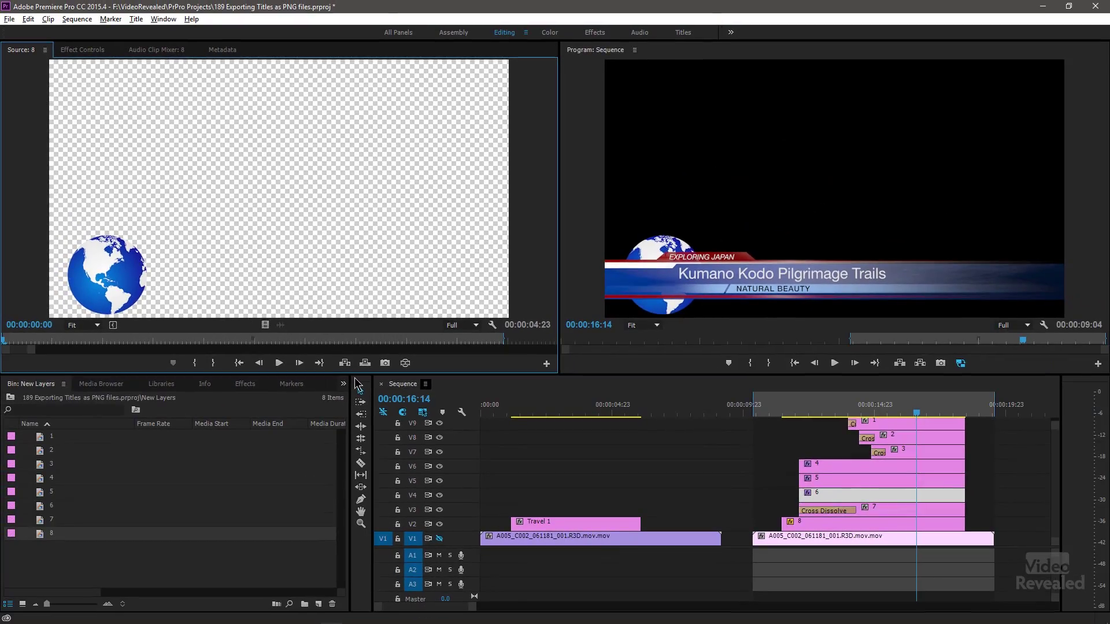
Load titles 7 and 2 into the Source monitor and toggle the transparency grid off and on
double_click(38, 520)
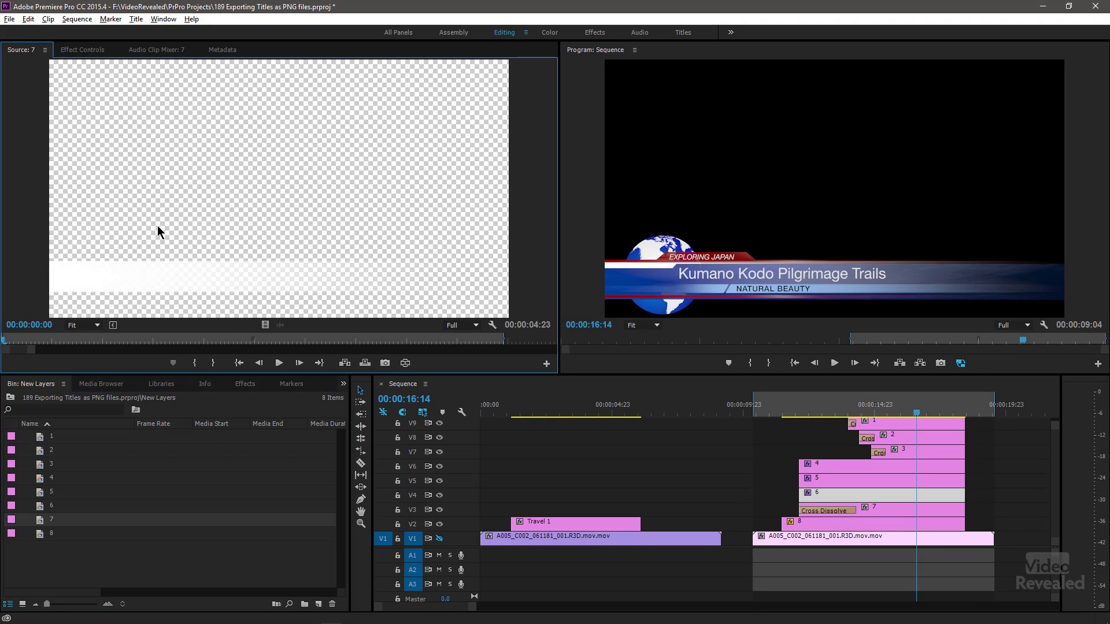
left_click_drag(42, 455, 61, 426)
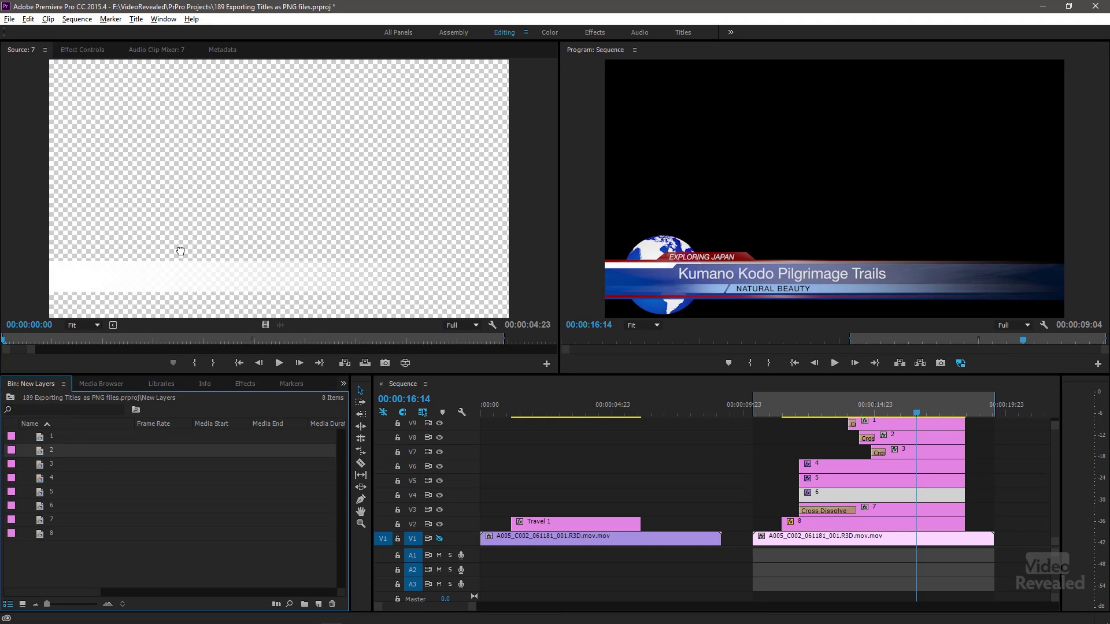
left_click_drag(180, 251, 184, 263)
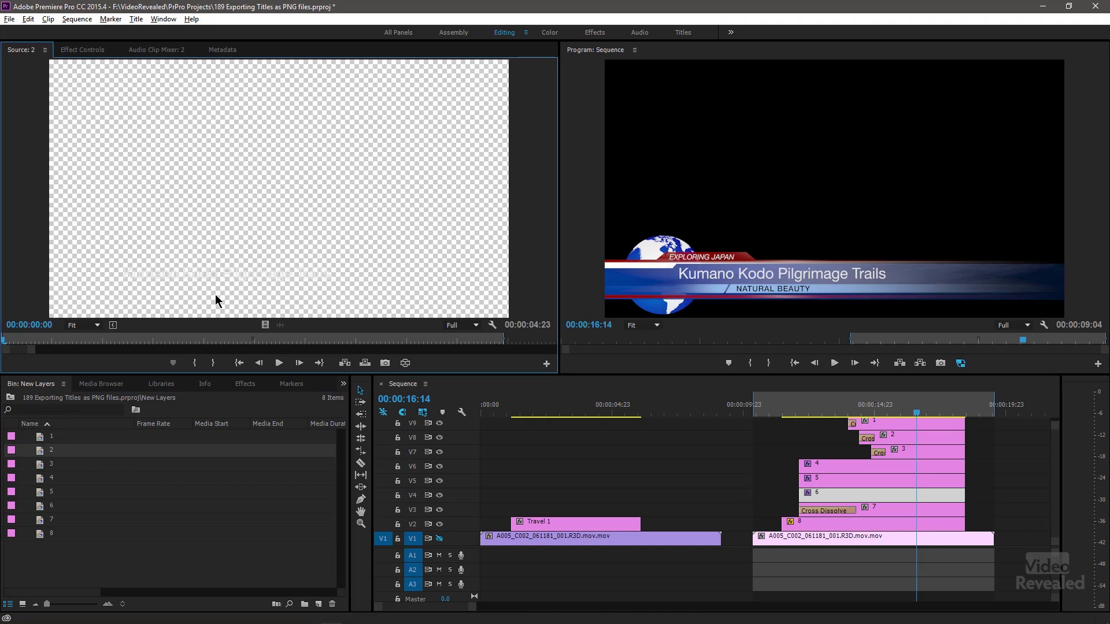
left_click(493, 326)
left_click(546, 571)
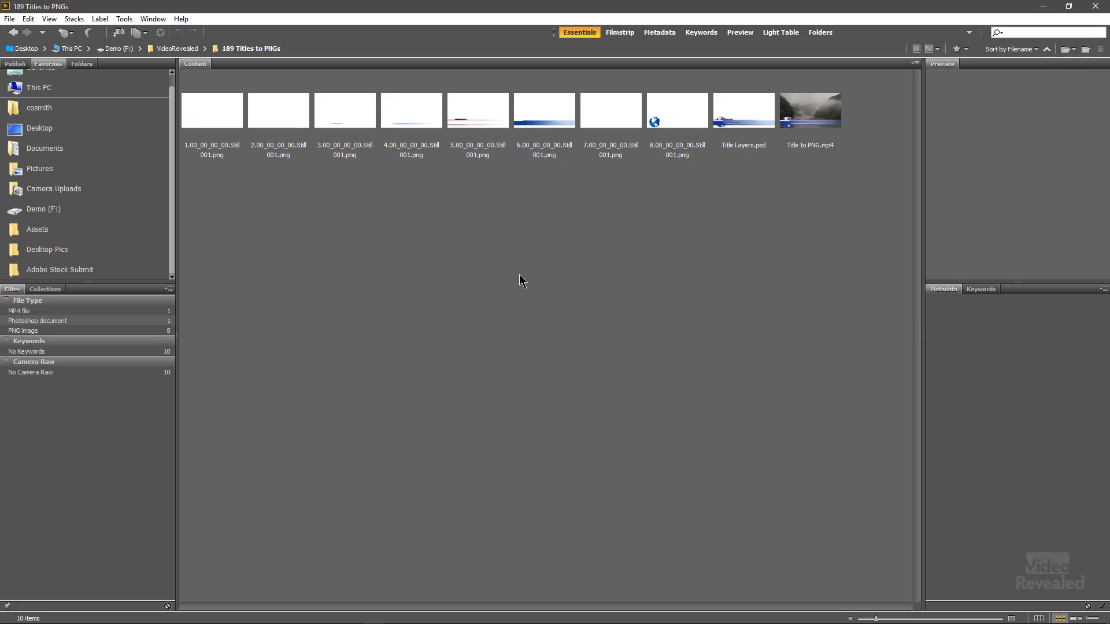
Select all eight title PNGs and run Tools > Photoshop > Load Files into Photoshop Layers
left_click(214, 113)
key("Right")
key("Right")
key("Right")
key("Right")
key("Right")
key("Right")
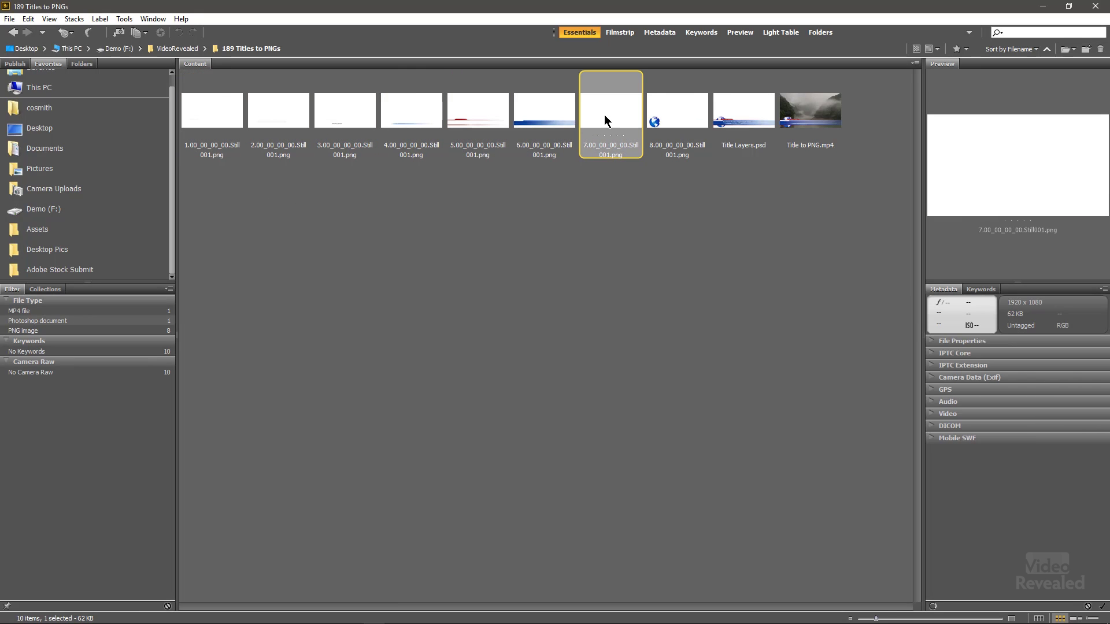
left_click_drag(224, 172, 652, 110)
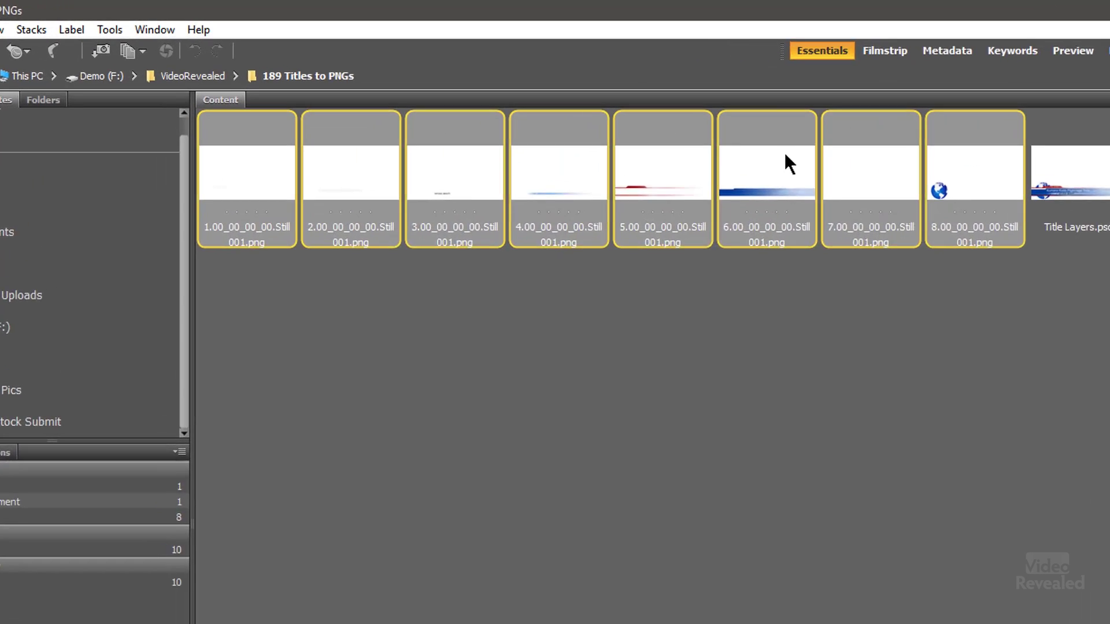
left_click(120, 16)
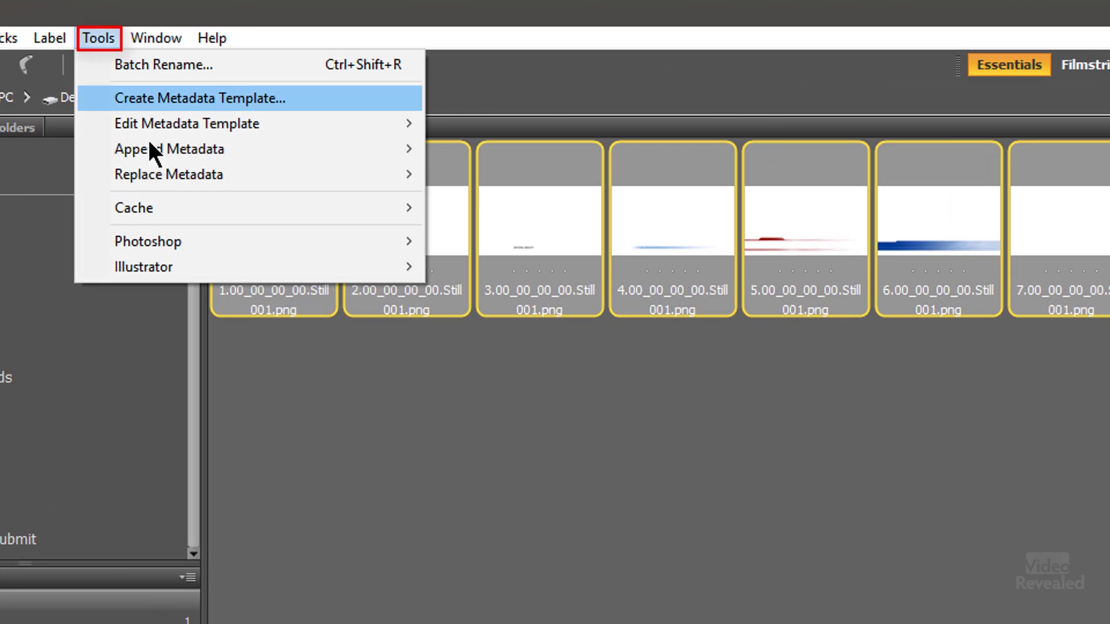
mouse_move(217, 239)
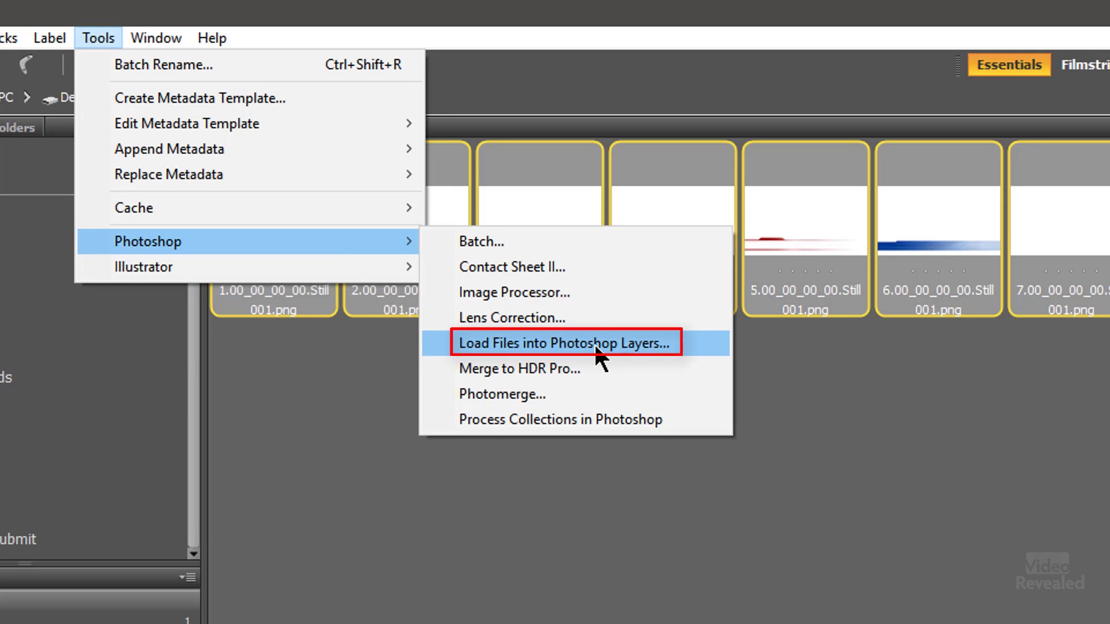
left_click(594, 343)
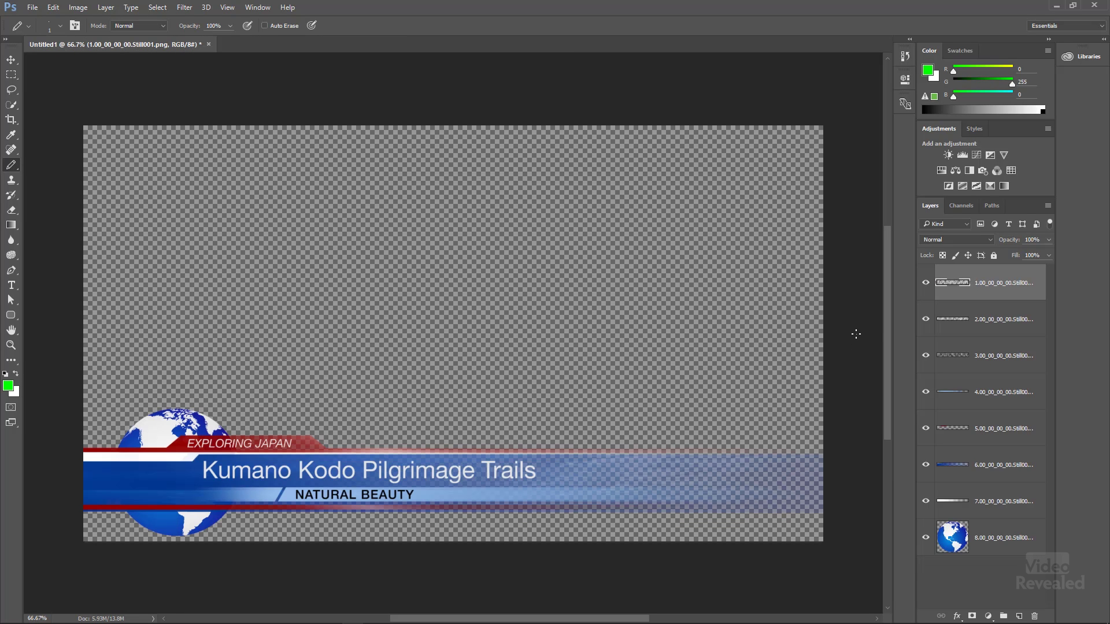
Hide and re-show title layers 1, 2, 4 and 5 to inspect each part, then take the Hand tool
left_click(925, 283)
left_click(926, 319)
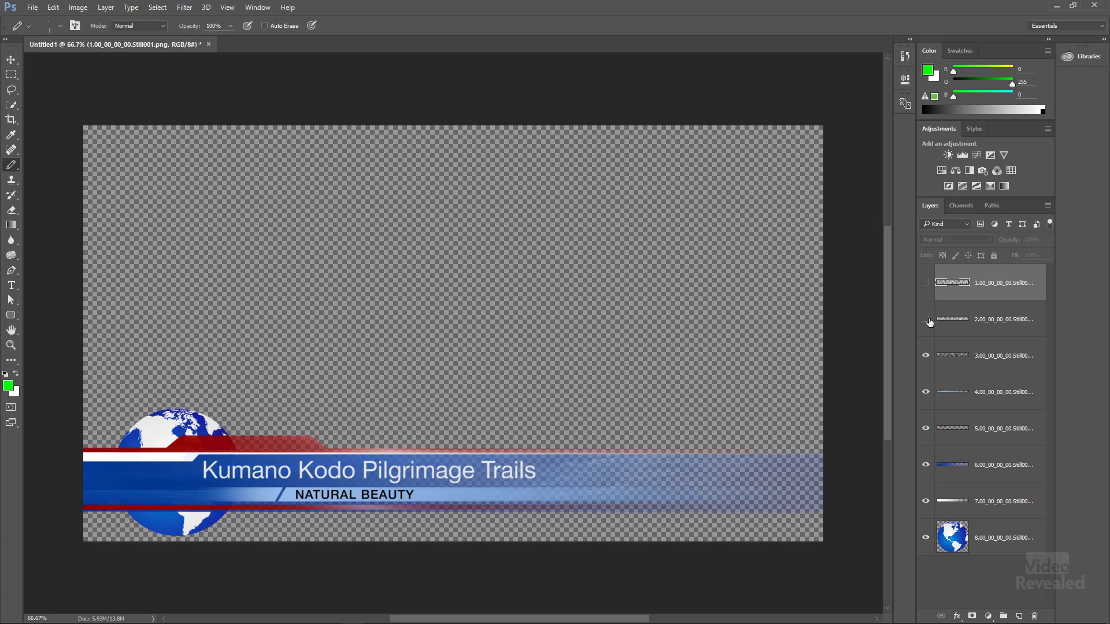
left_click(925, 392)
left_click(925, 428)
left_click(925, 428)
left_click(925, 392)
left_click(926, 319)
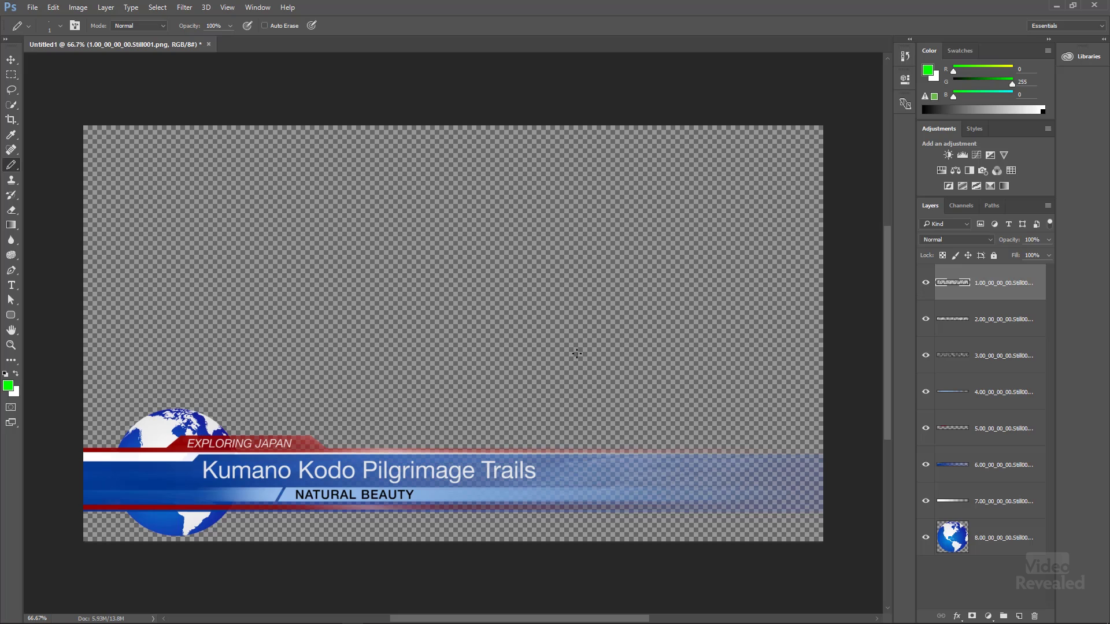
key("h")
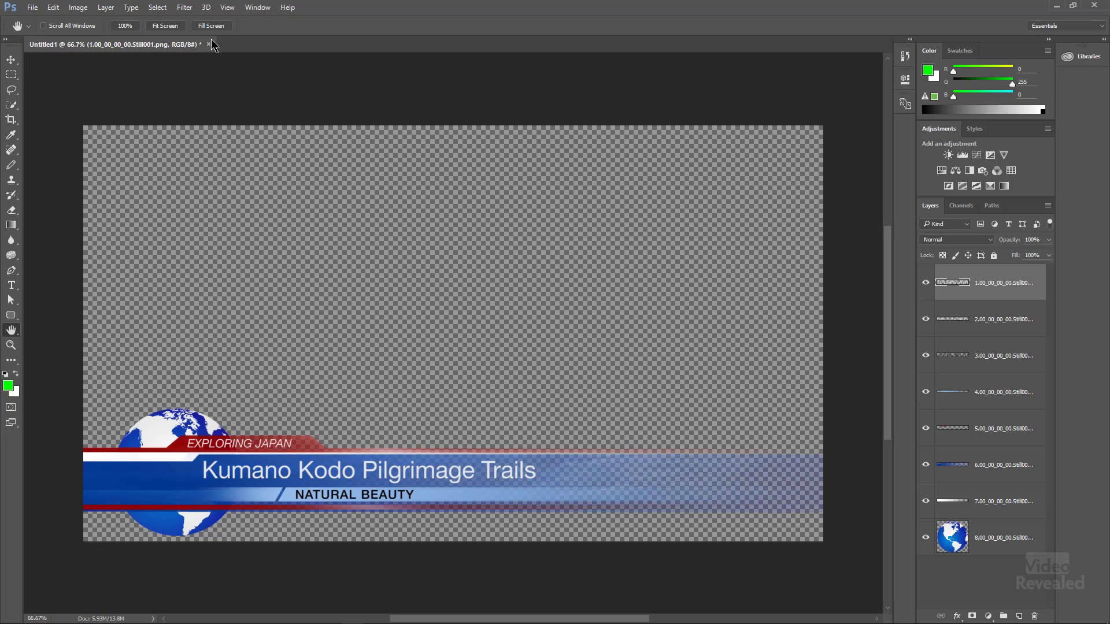
Close Untitled1 without saving, open Title Layers.psd from Bridge, then minimize Photoshop
left_click(209, 45)
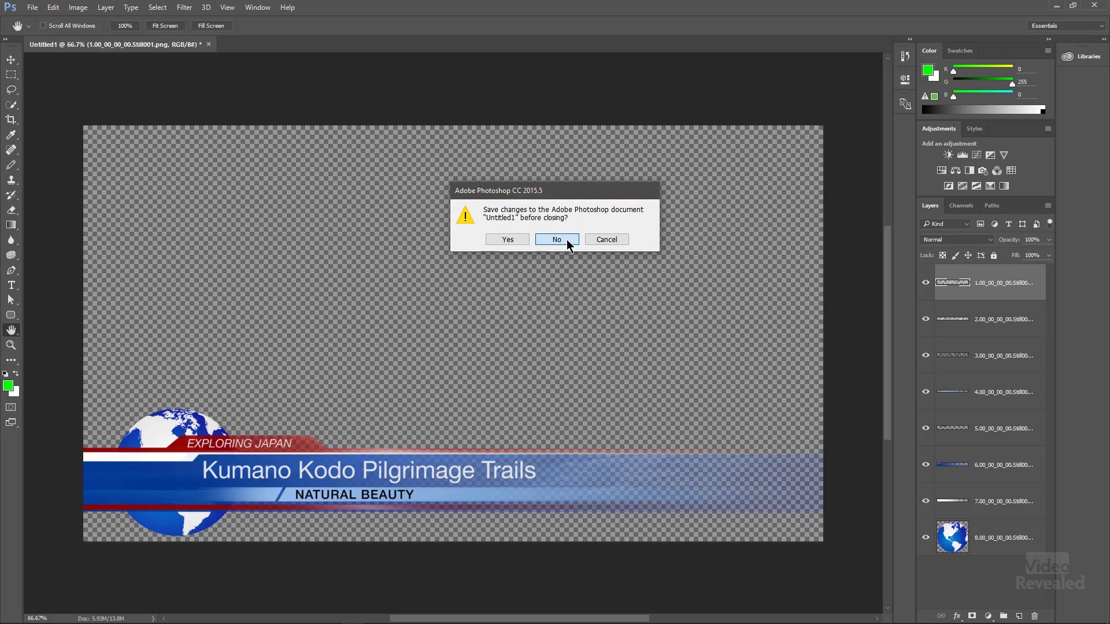
left_click(556, 239)
key("alt+Tab")
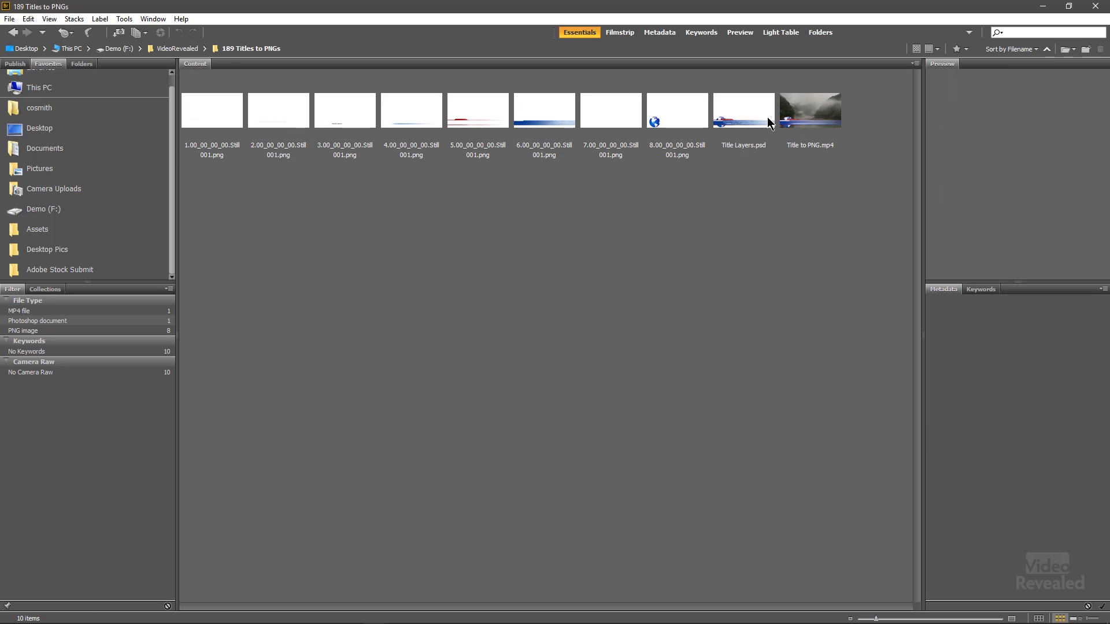
left_click(753, 120)
double_click(753, 113)
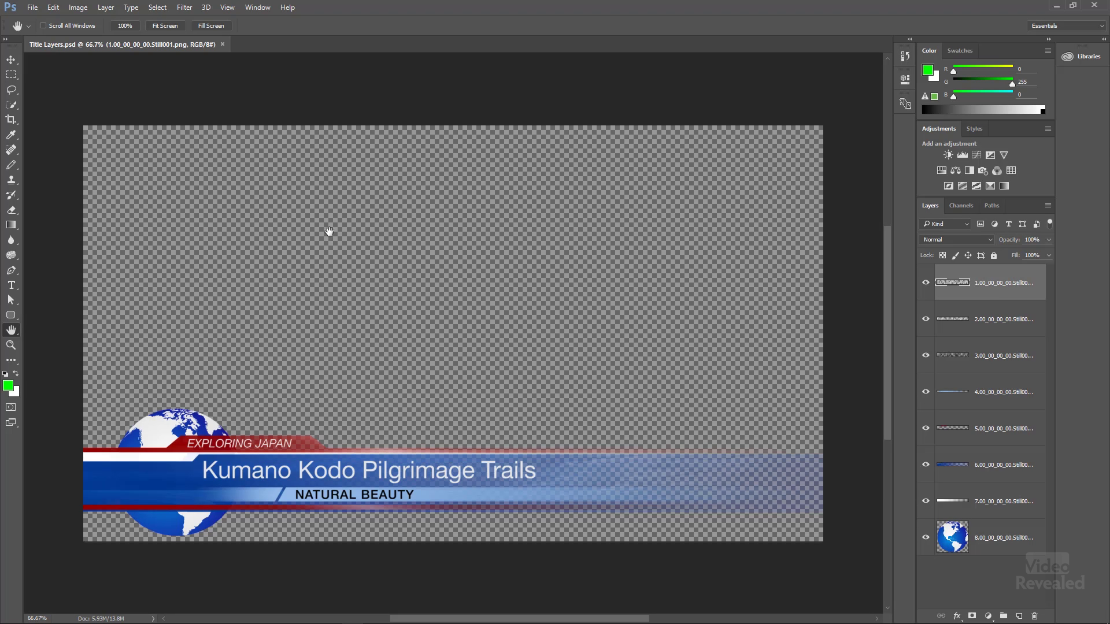
left_click(1055, 5)
left_click(688, 230)
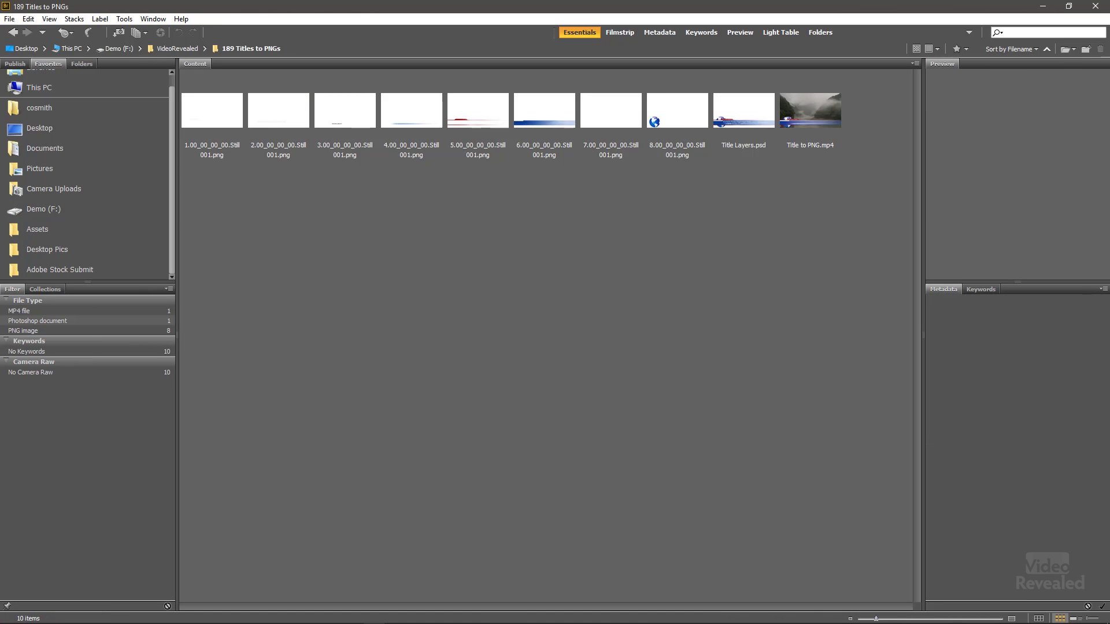
mouse_move(496, 622)
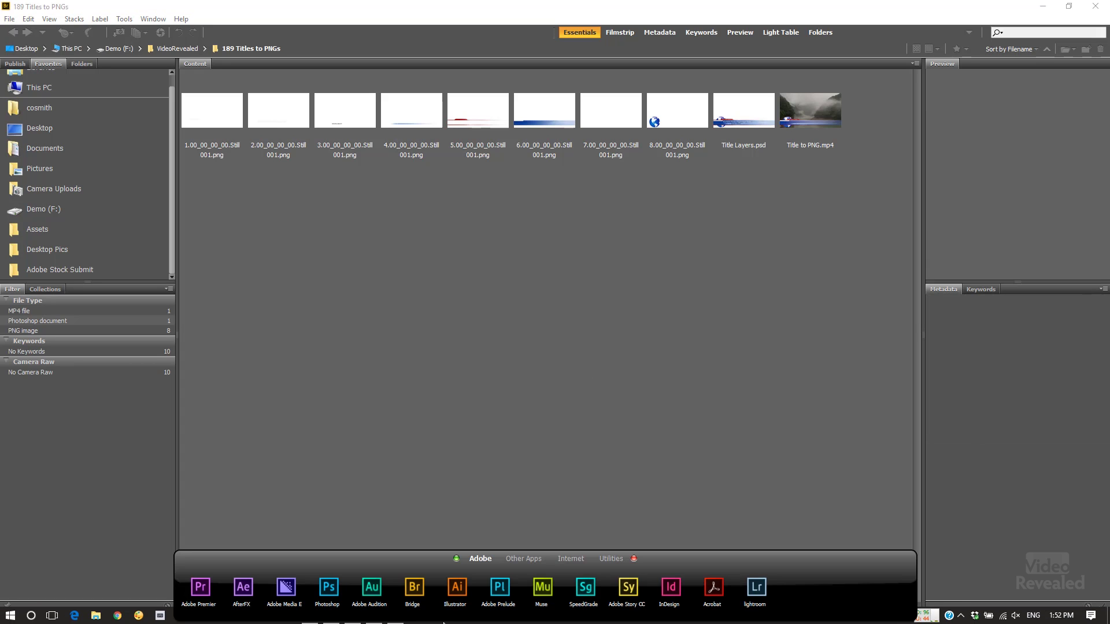
In After Effects, import Title Layers.psd as Composition - Retain Layer Sizes
left_click(428, 592)
left_click(10, 19)
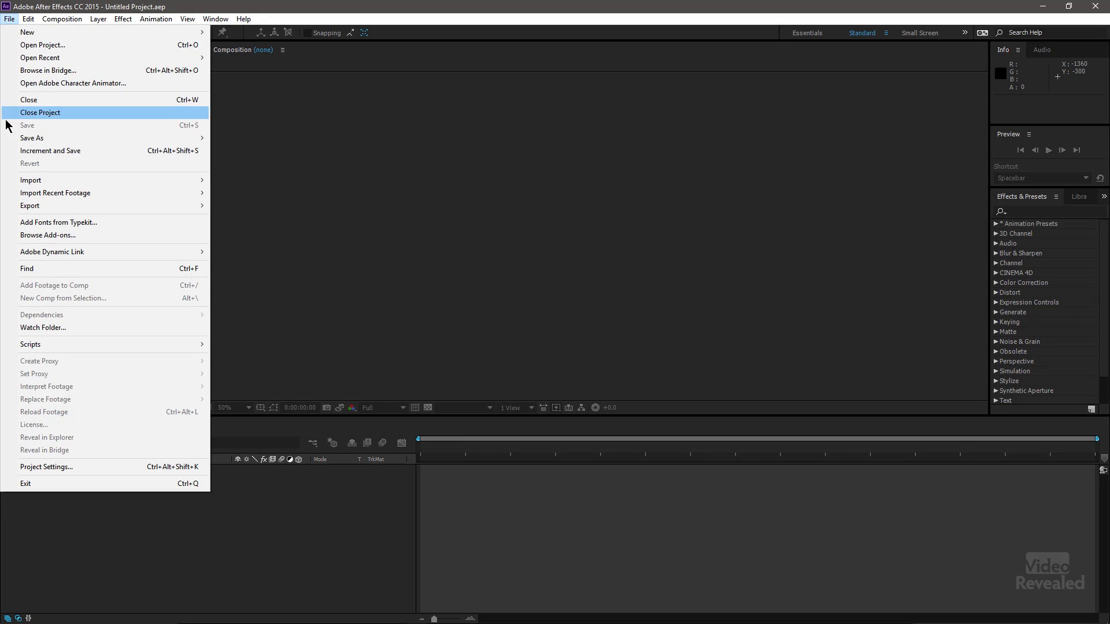
mouse_move(92, 183)
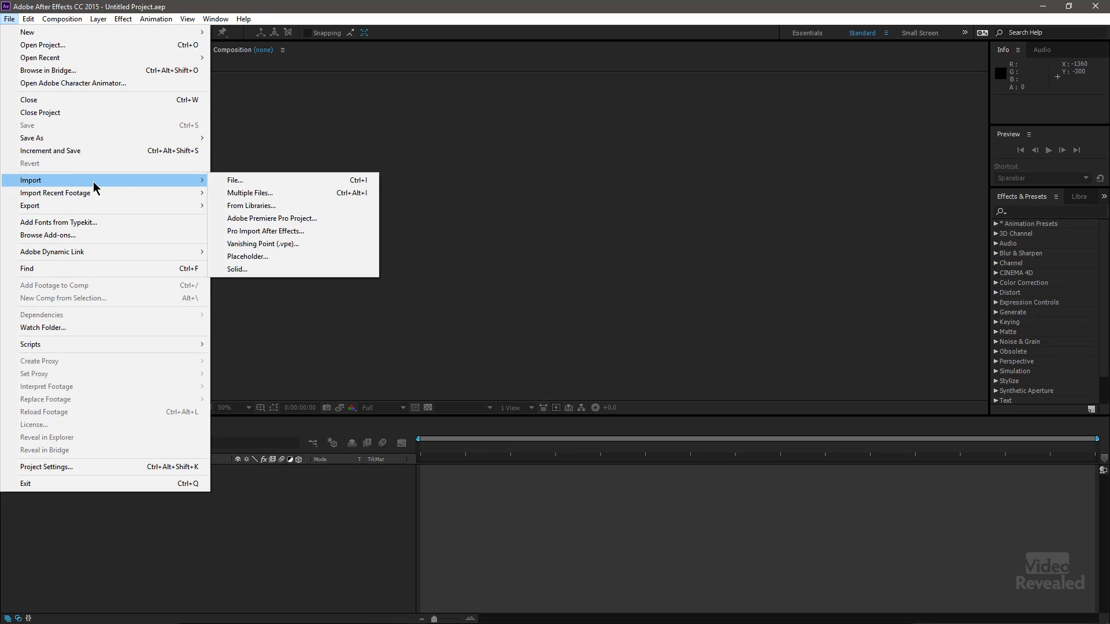
left_click(265, 182)
left_click(664, 121)
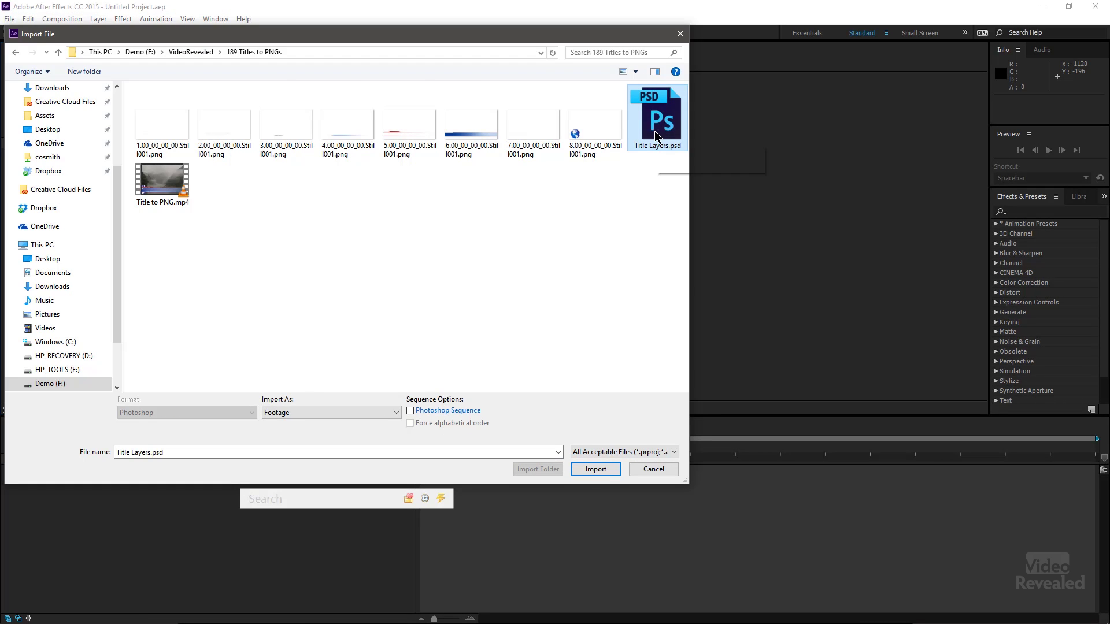
left_click(607, 467)
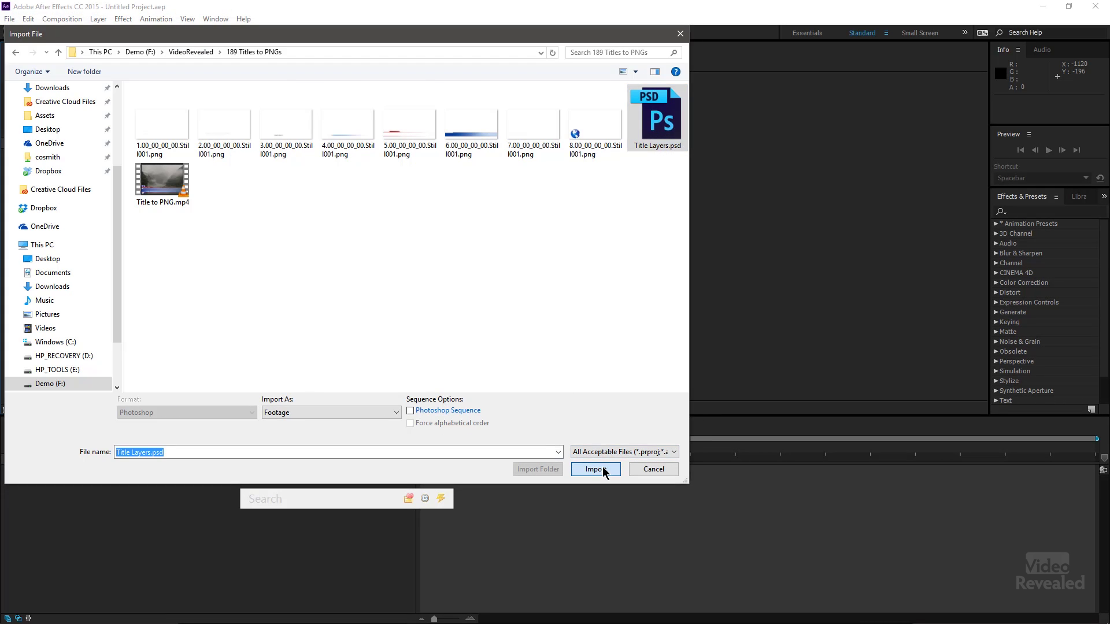
left_click_drag(144, 17, 593, 195)
left_click(588, 214)
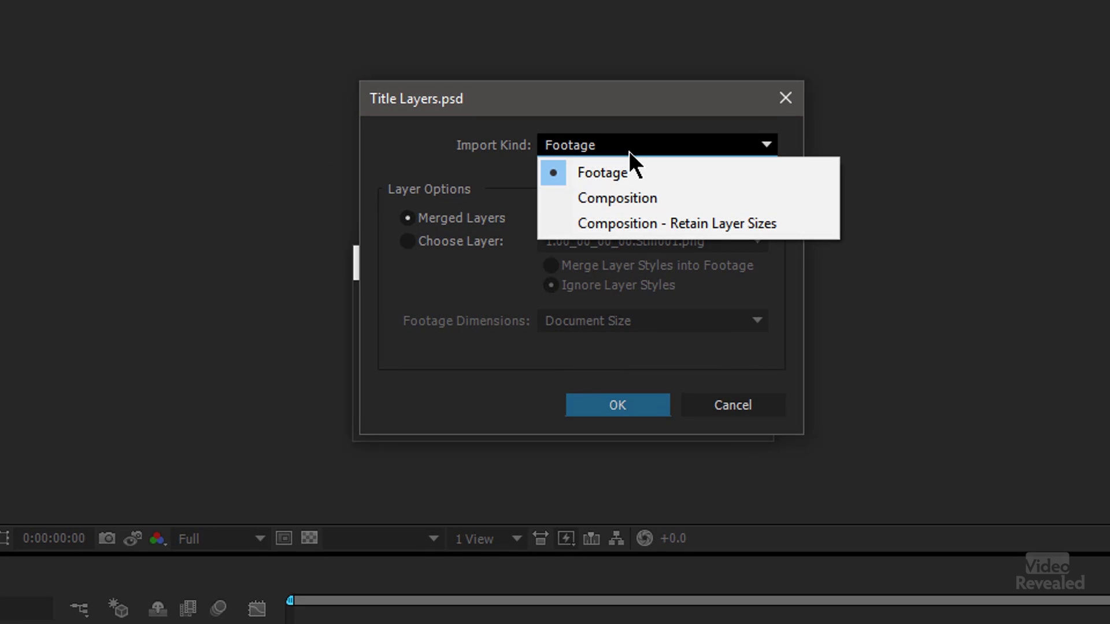
left_click(637, 219)
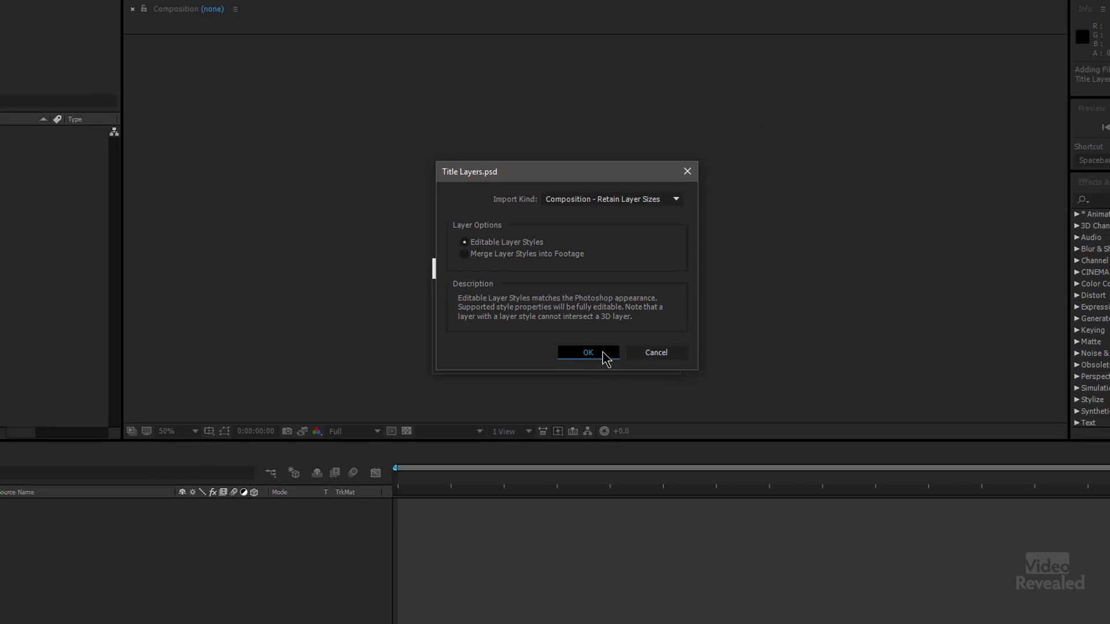
left_click(604, 354)
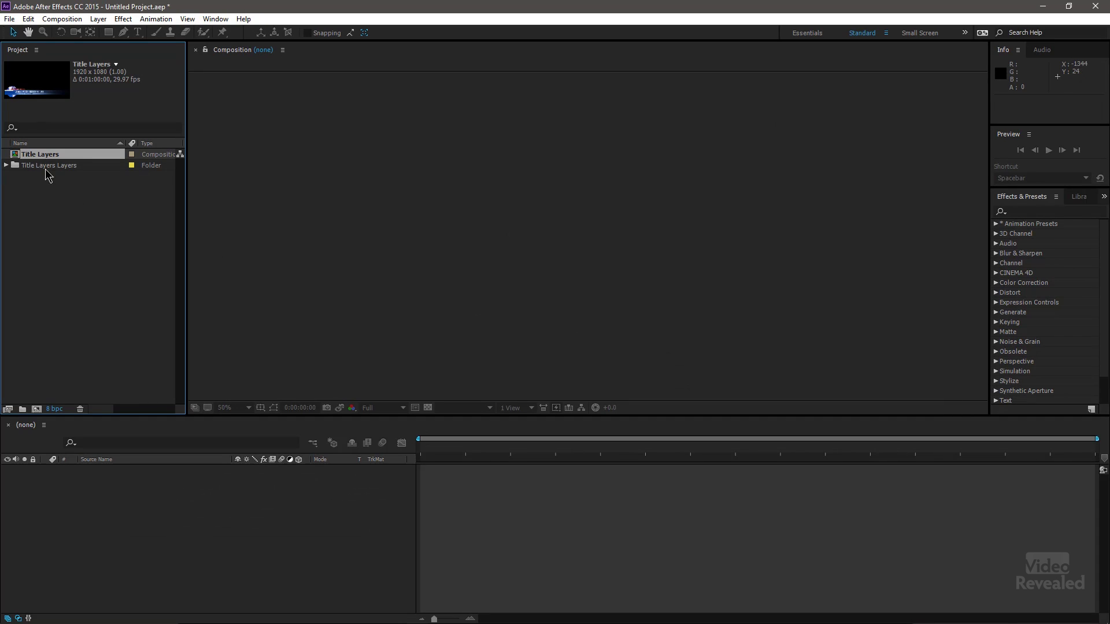
Open the Title Layers composition and toggle layer visibility to inspect the globe, bars and titles
double_click(16, 158)
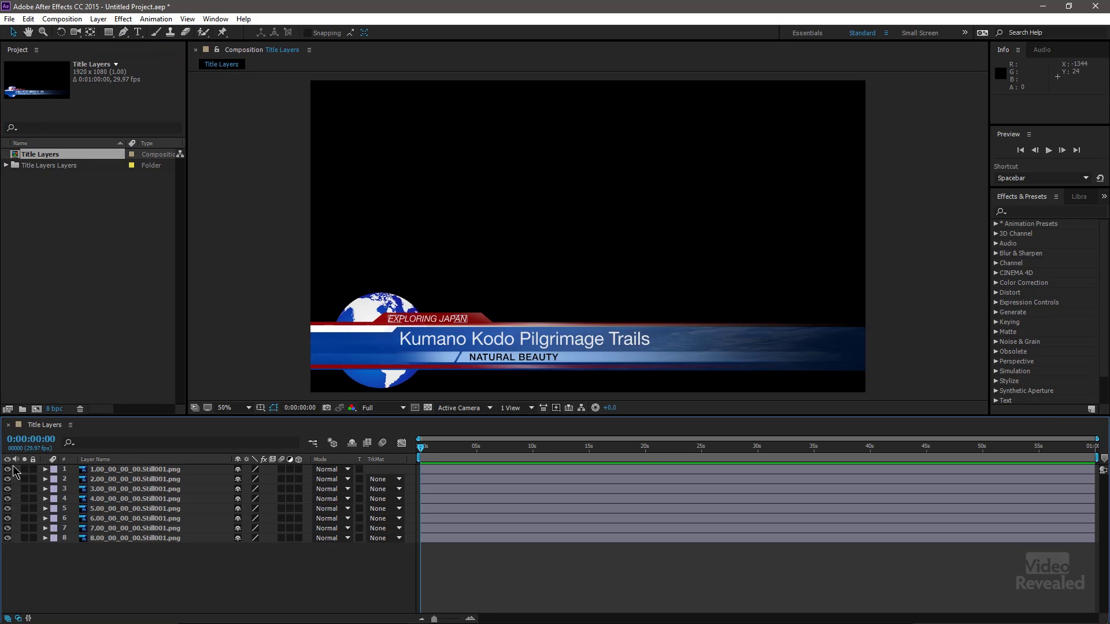
left_click(7, 489)
left_click(7, 488)
left_click(6, 498)
left_click(7, 518)
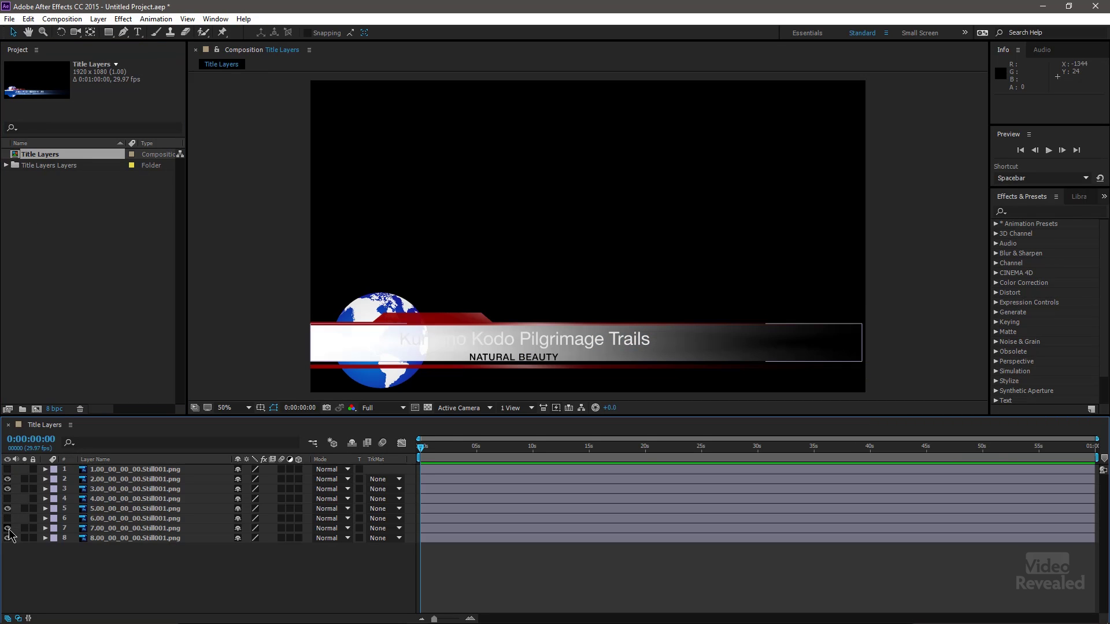
left_click(9, 470)
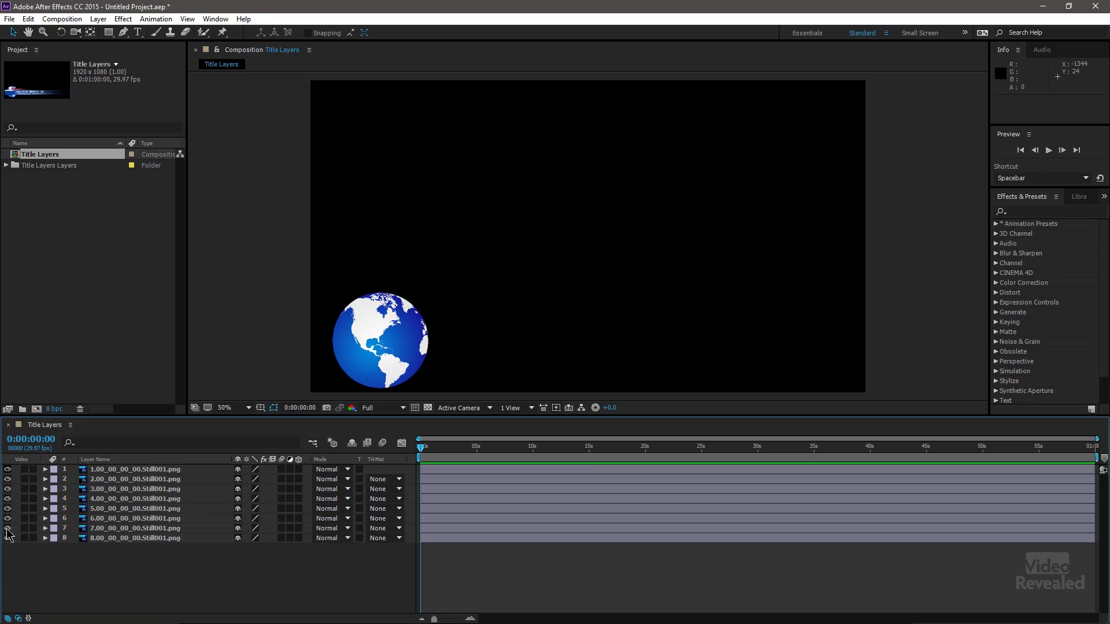